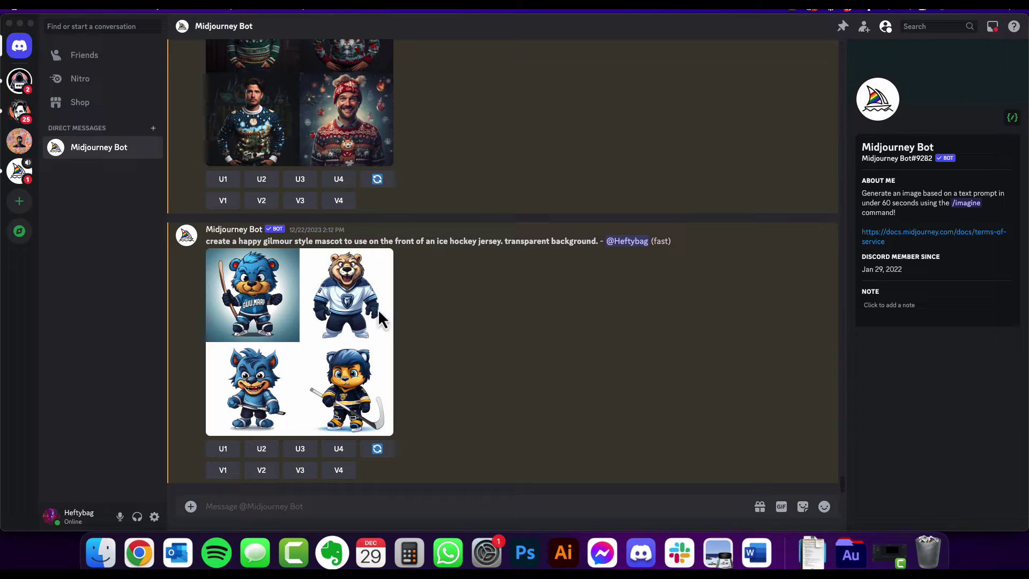
- Generate Midjourney images with the /imagine prompt "hawaiian style floral pattern, darker tones, pink purple --tile"
{"action": "left_click", "coordinate": [346, 500]}
{"action": "type", "text": "/"}
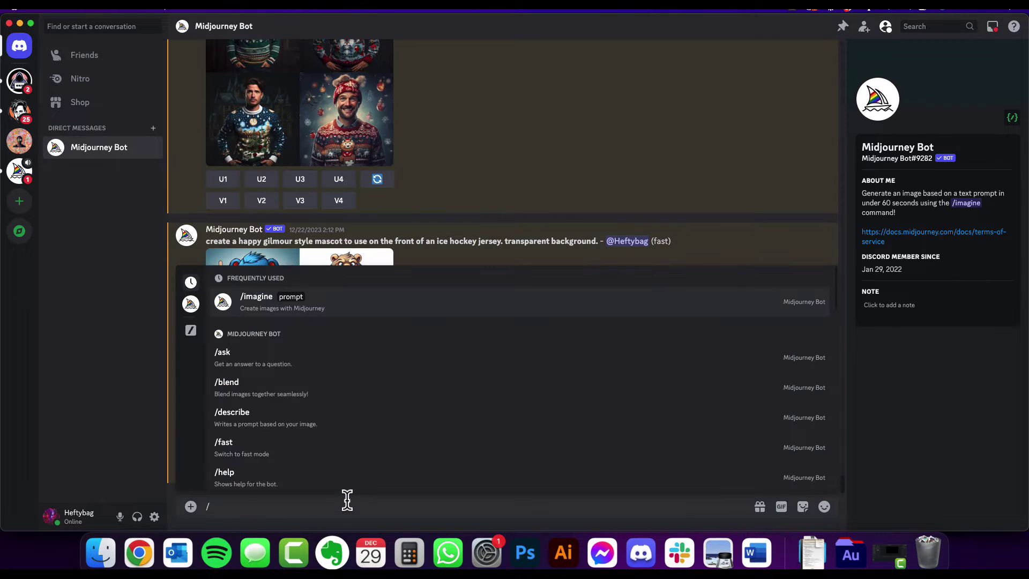
{"action": "type", "text": "p"}
{"action": "key", "text": "BackSpace"}
{"action": "type", "text": "imagin"}
{"action": "left_click", "coordinate": [299, 474]}
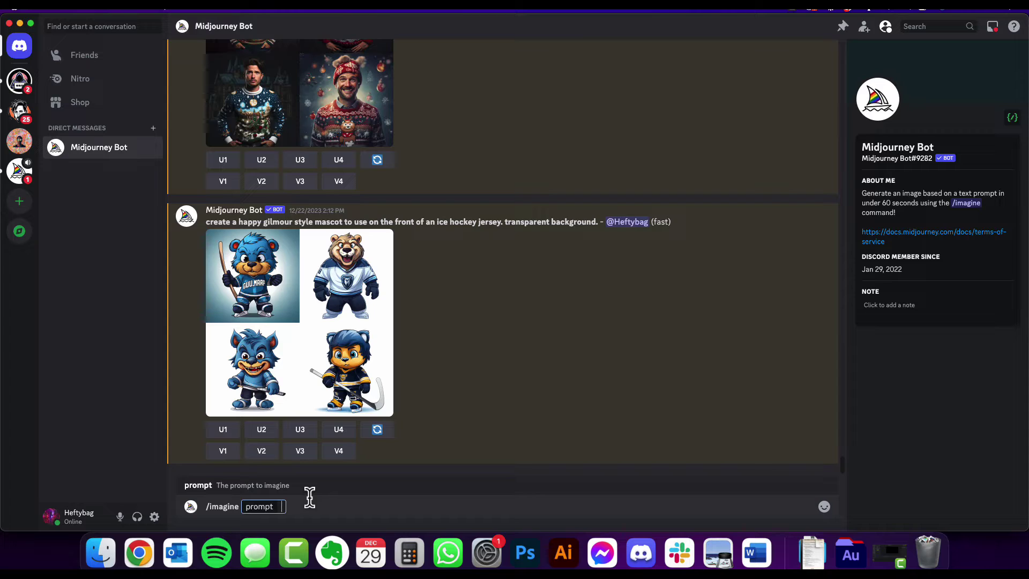
{"action": "type", "text": "hawaii"}
{"action": "type", "text": "an style"}
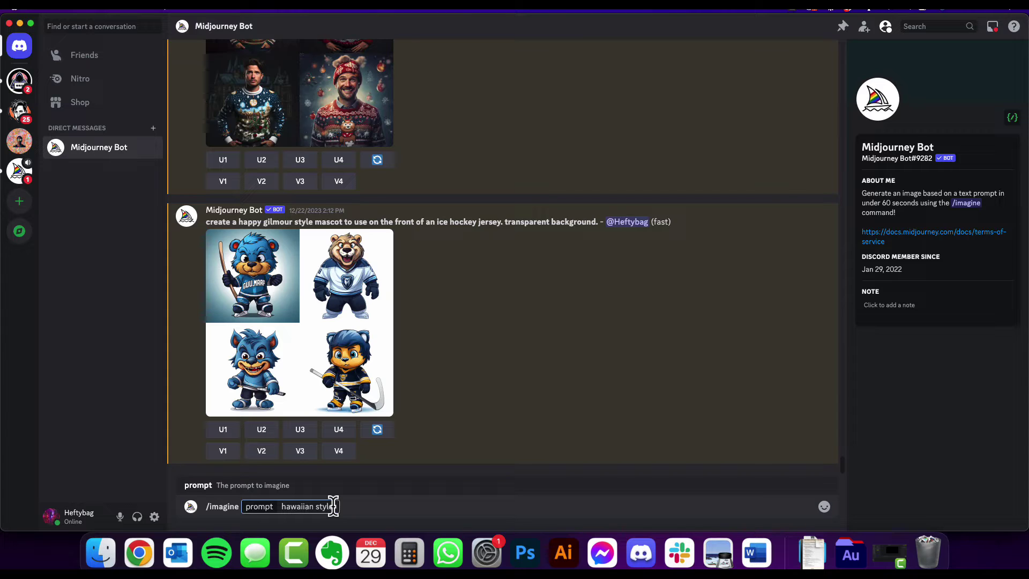
{"action": "type", "text": " p"}
{"action": "type", "text": "loral patt"}
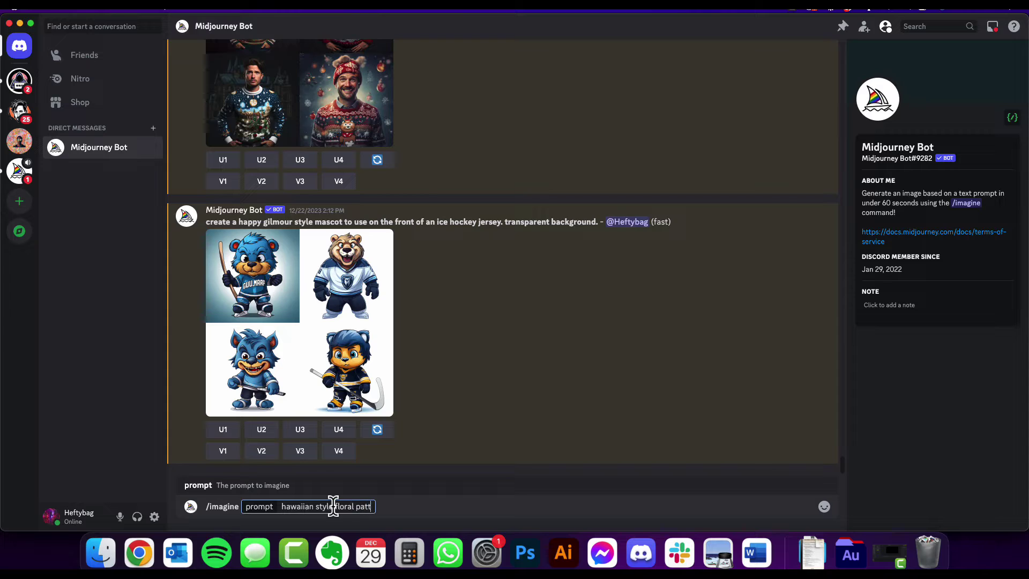
{"action": "type", "text": "ern, darker ton"}
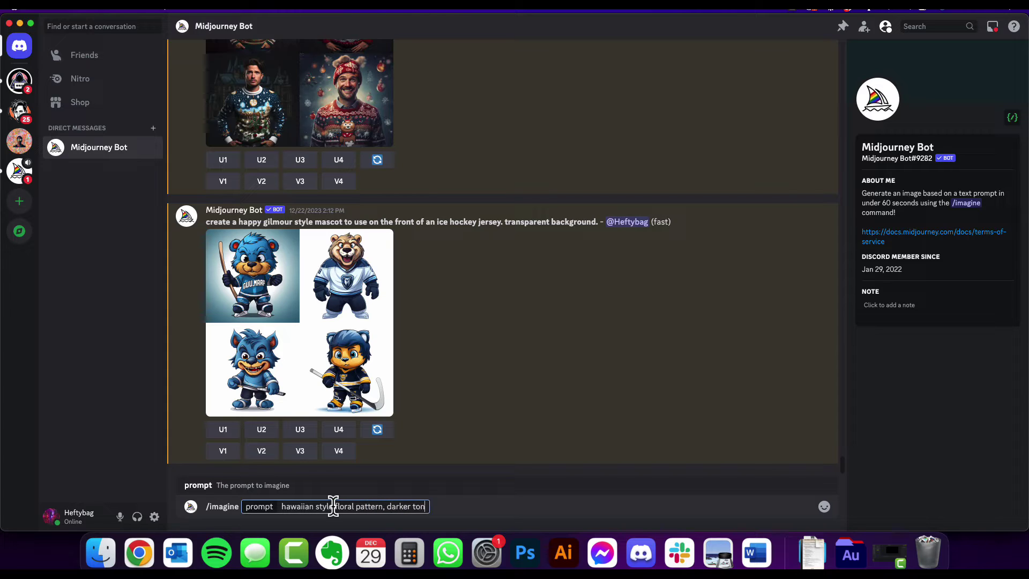
{"action": "type", "text": "es, pink purple --"}
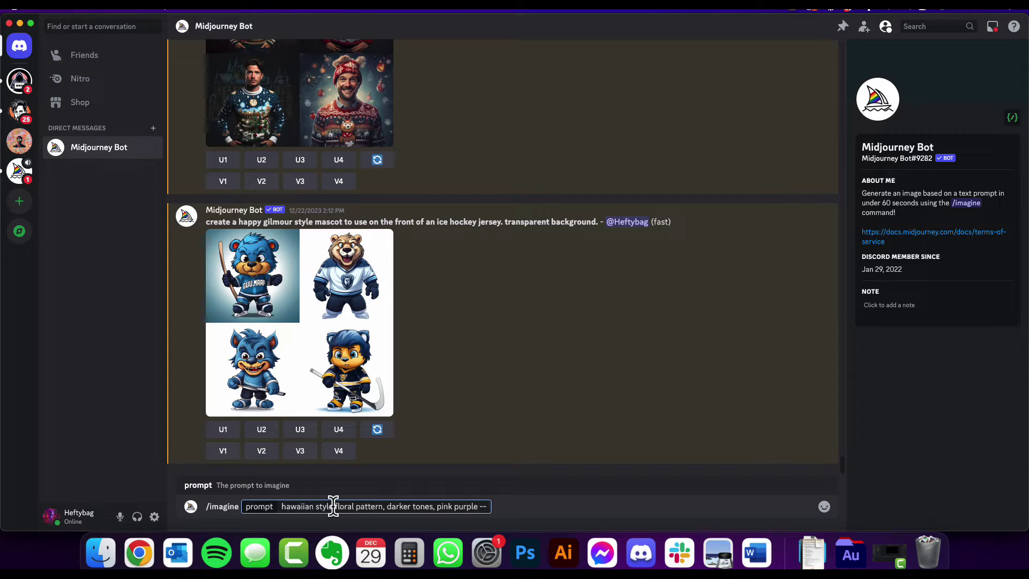
{"action": "type", "text": "e"}
{"action": "key", "text": "Return"}
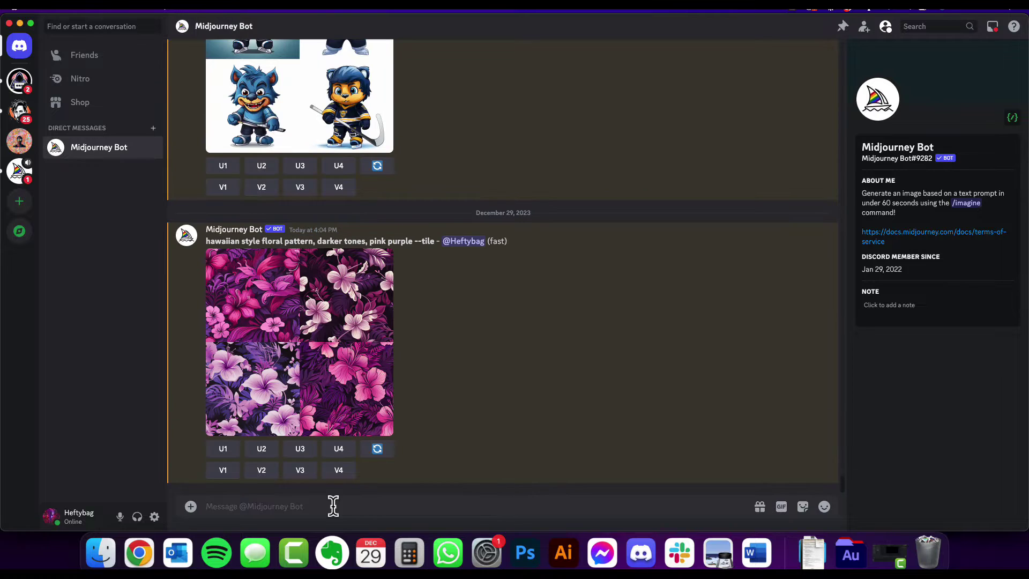
- Examine the four generated floral patterns enlarged and upscale the third one
{"action": "left_click", "coordinate": [320, 338]}
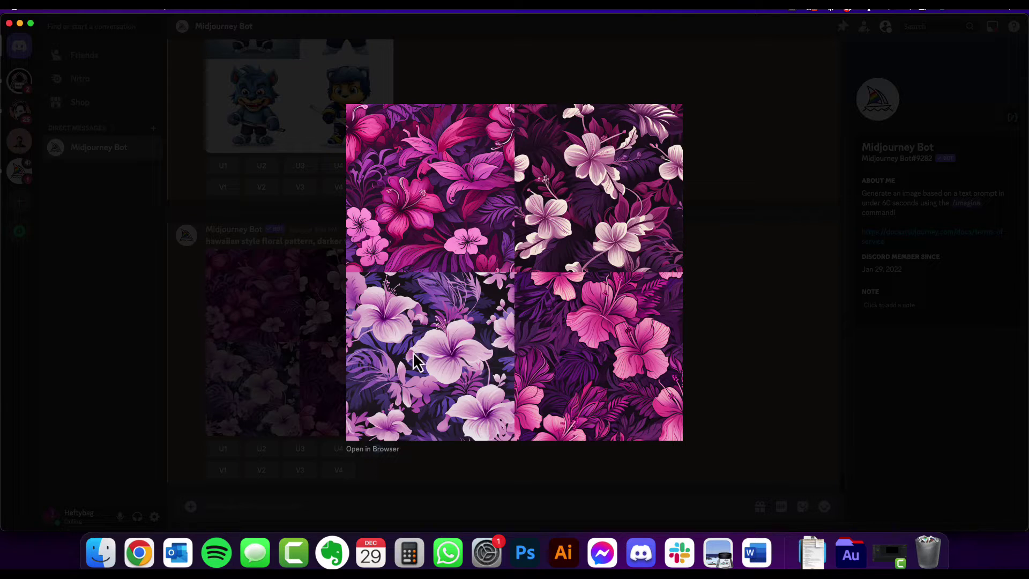
{"action": "left_click", "coordinate": [718, 320]}
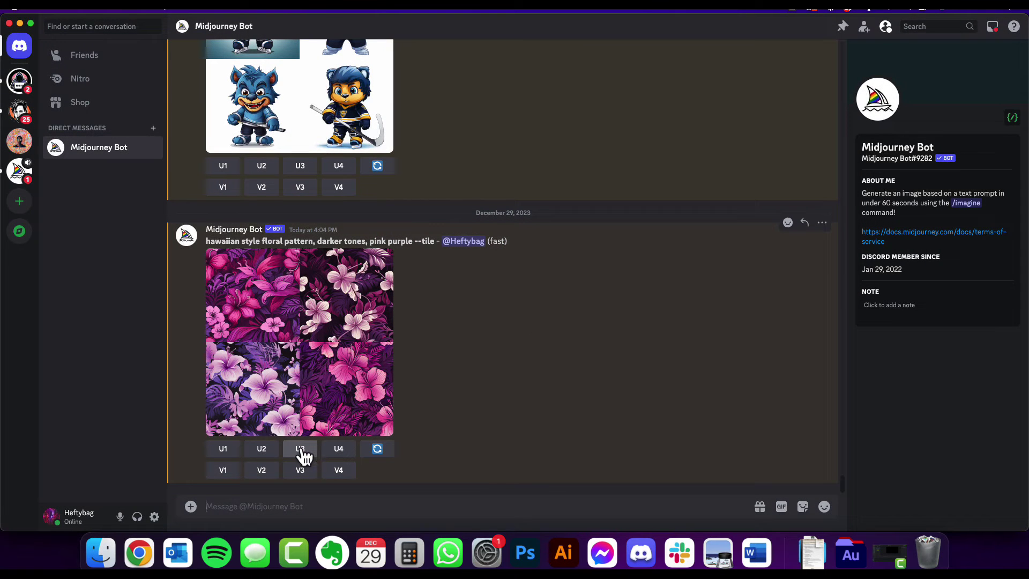
{"action": "left_click", "coordinate": [301, 450]}
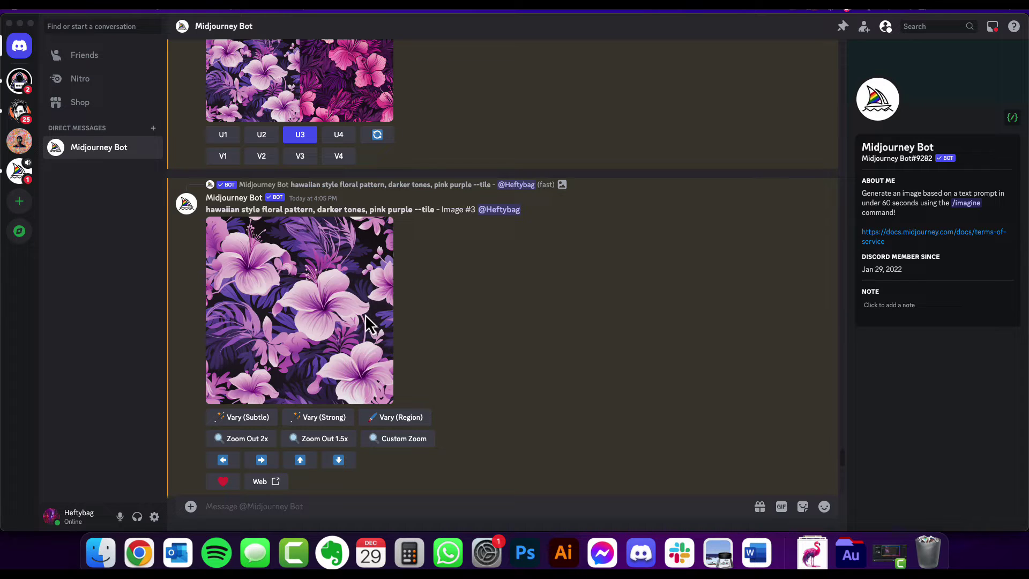
- Switch to Subliminator in Chrome and start a short sleeve shirt from the men's Button Down Shirts category, published to the Subliminator Account
{"action": "left_click", "coordinate": [139, 553]}
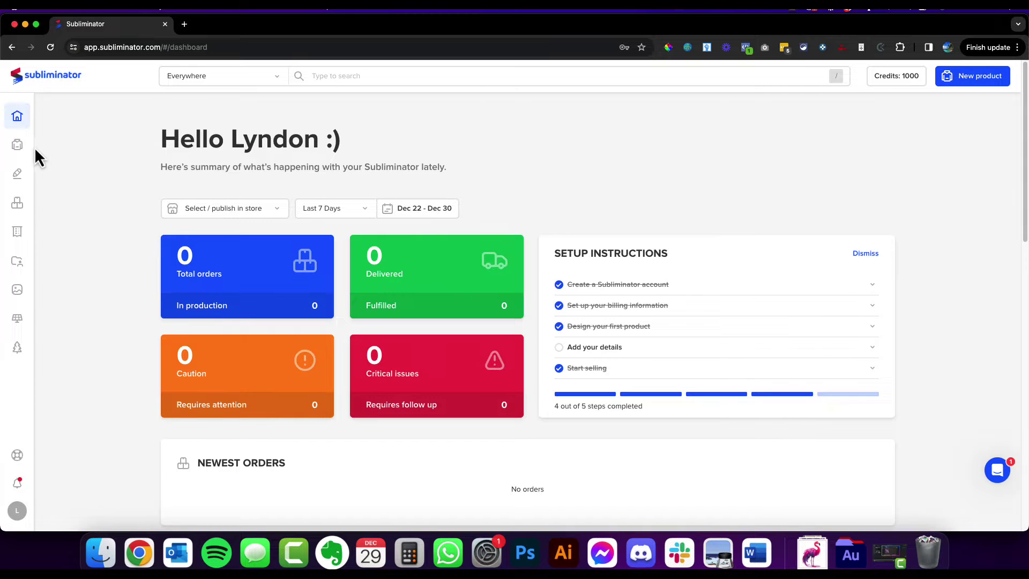
{"action": "left_click", "coordinate": [18, 147]}
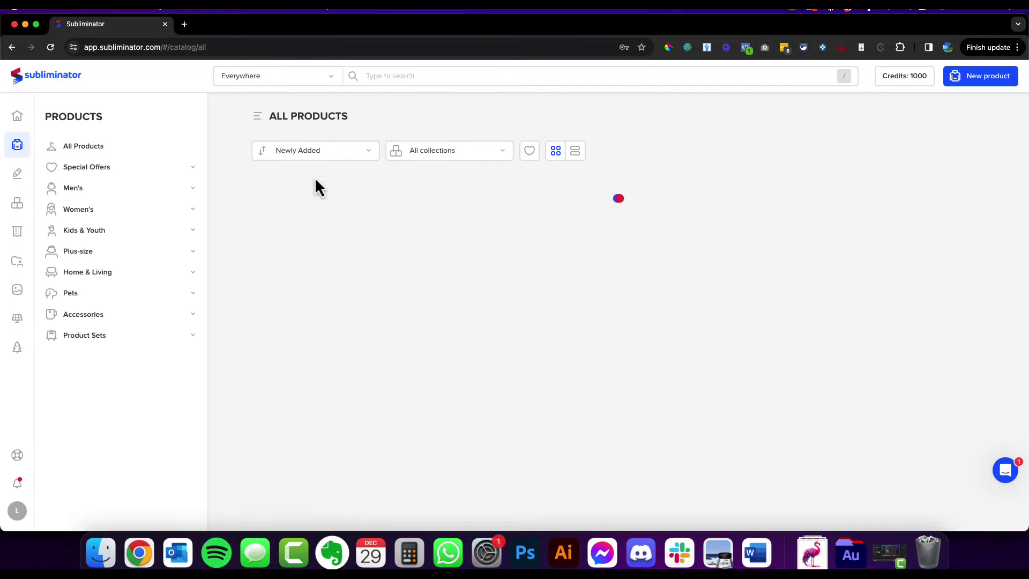
{"action": "left_click", "coordinate": [172, 189]}
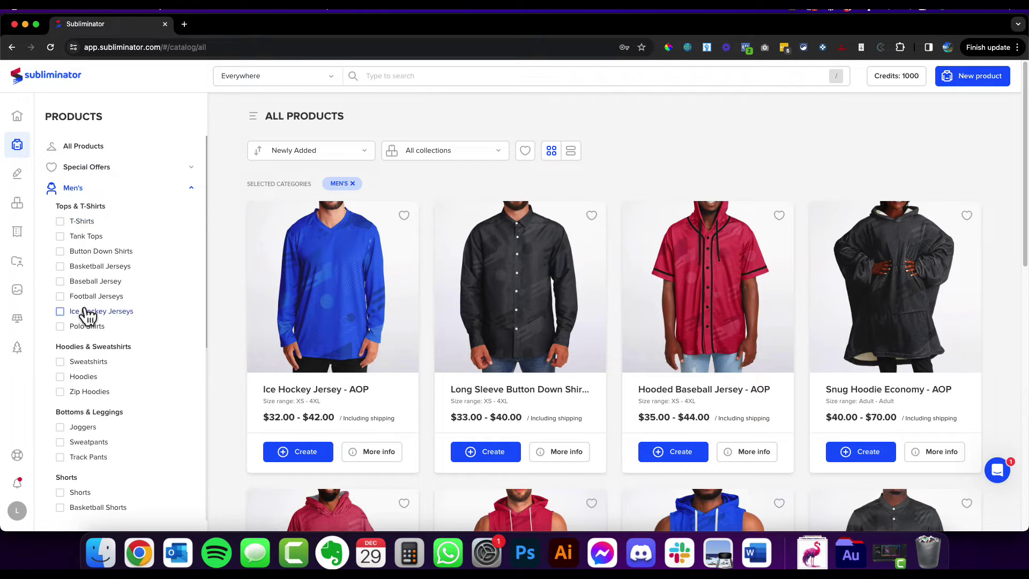
{"action": "left_click", "coordinate": [86, 327]}
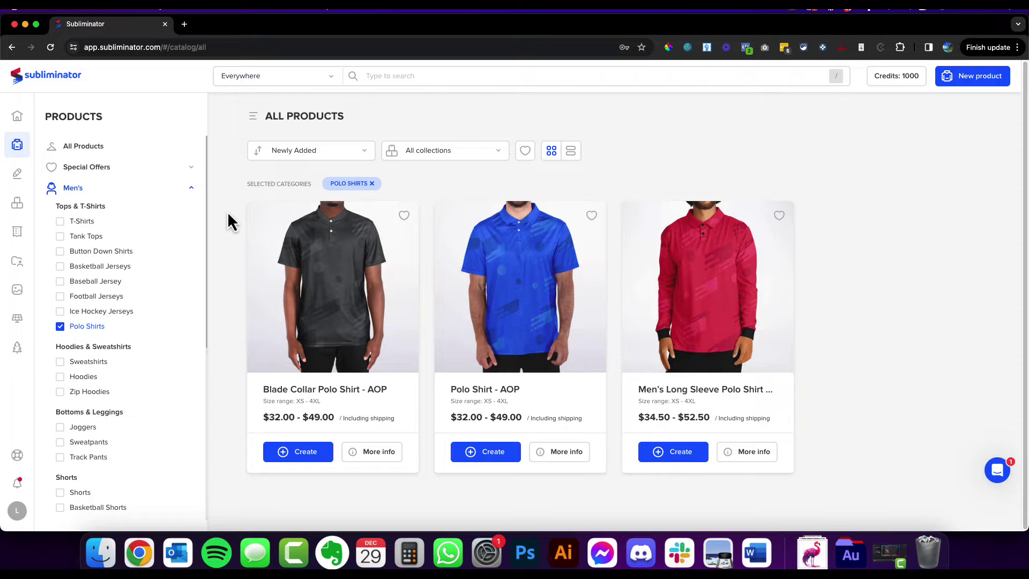
{"action": "left_click", "coordinate": [101, 251]}
{"action": "left_click", "coordinate": [60, 326]}
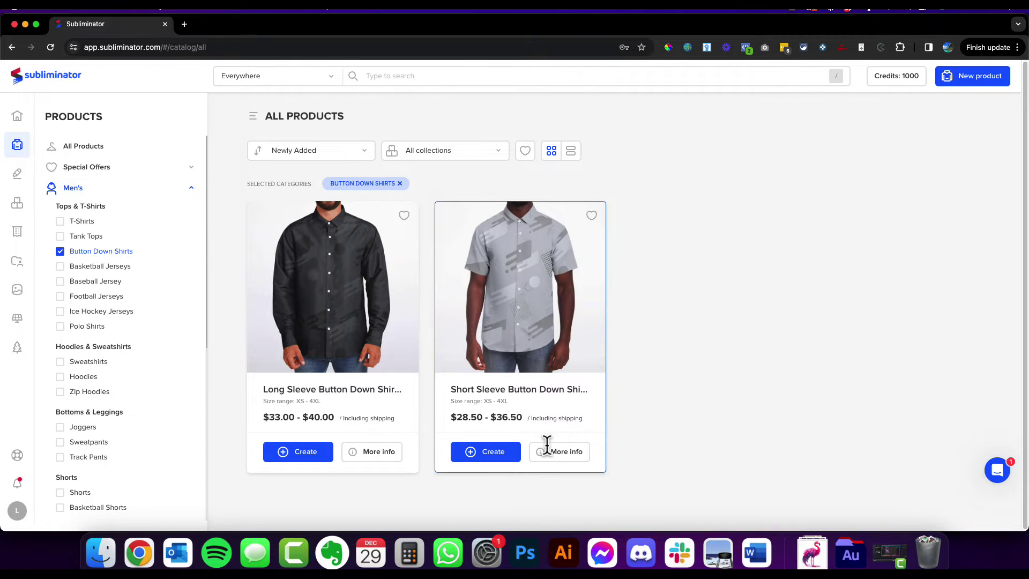
{"action": "left_click", "coordinate": [496, 451]}
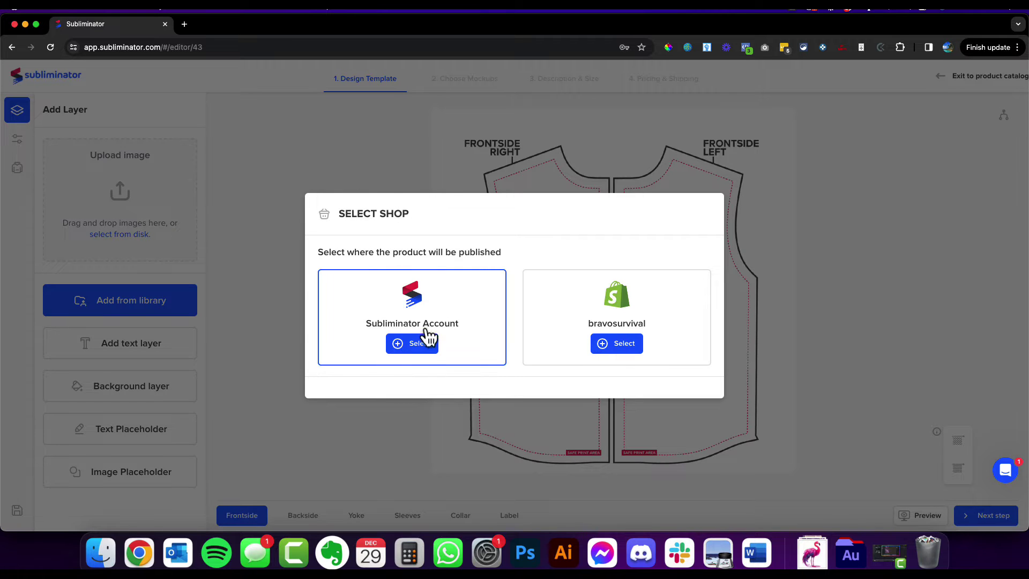
{"action": "left_click", "coordinate": [424, 344]}
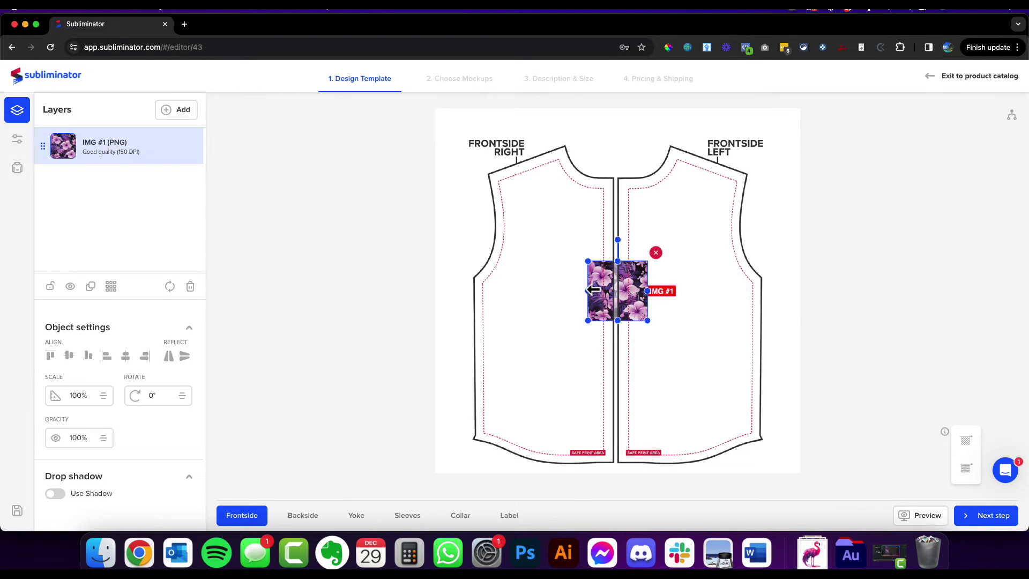
- Move the floral image to the shoulder of the right front panel, enlarge it to about 146%, and repeat it as a half drop pattern
{"action": "left_click_drag", "start_coordinate": [606, 273], "coordinate": [511, 177]}
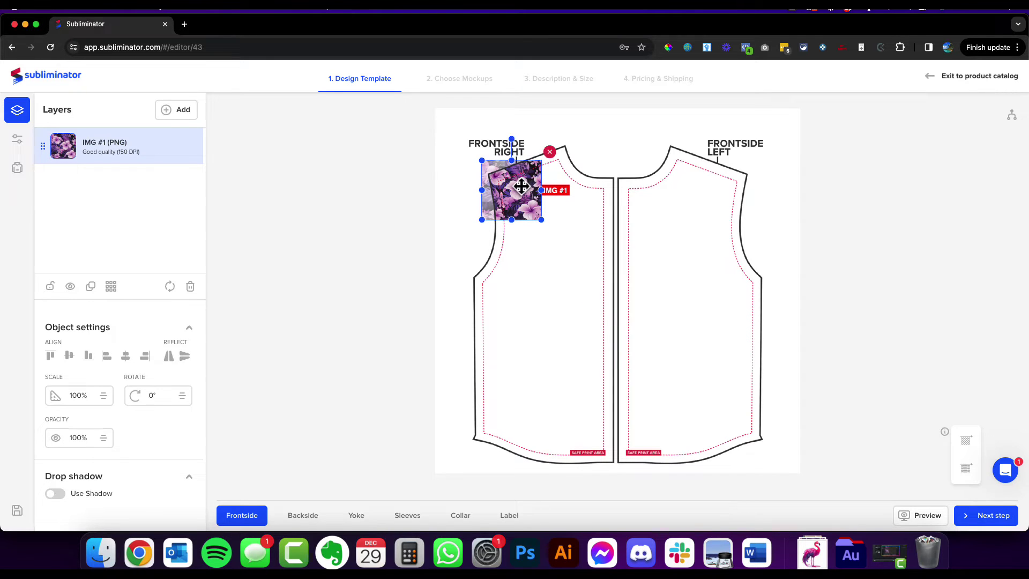
{"action": "left_click_drag", "start_coordinate": [542, 220], "coordinate": [558, 246]}
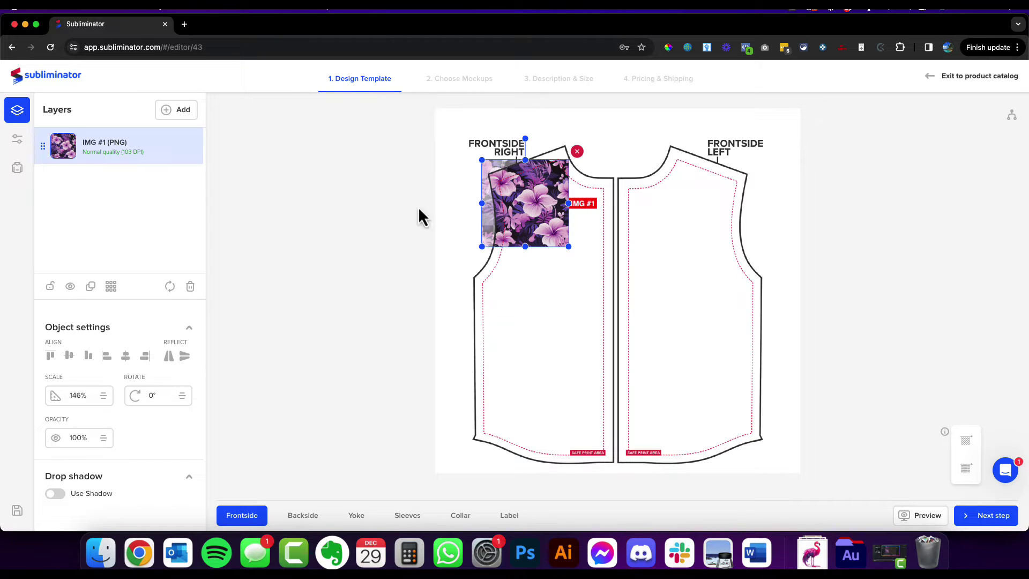
{"action": "left_click", "coordinate": [110, 288]}
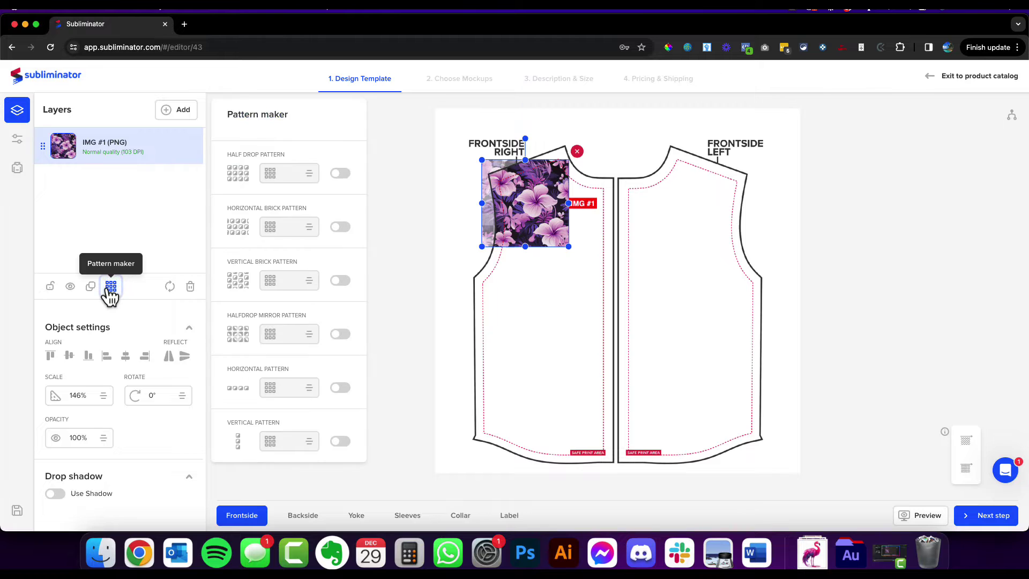
{"action": "left_click", "coordinate": [346, 179]}
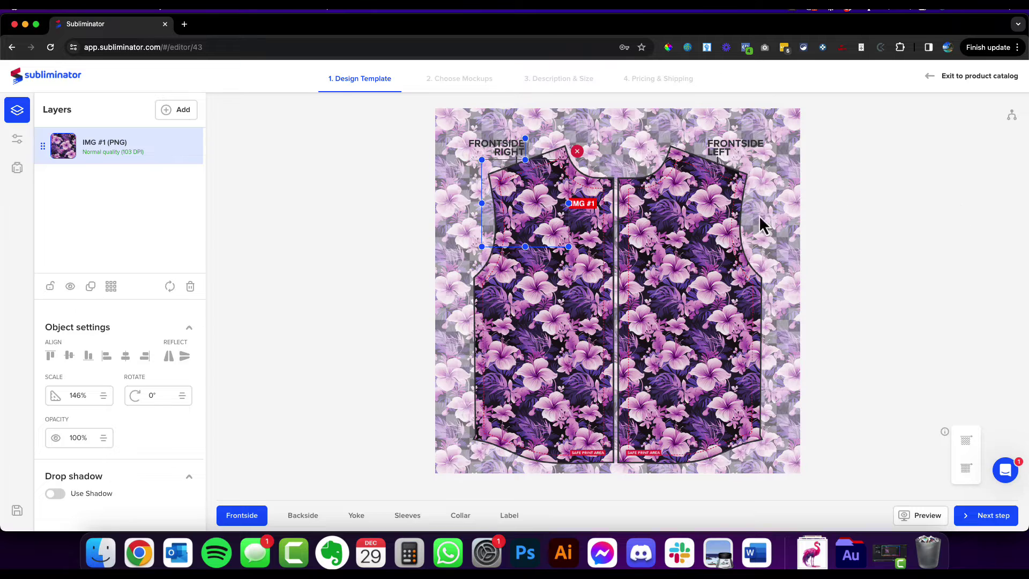
{"action": "left_click", "coordinate": [584, 363]}
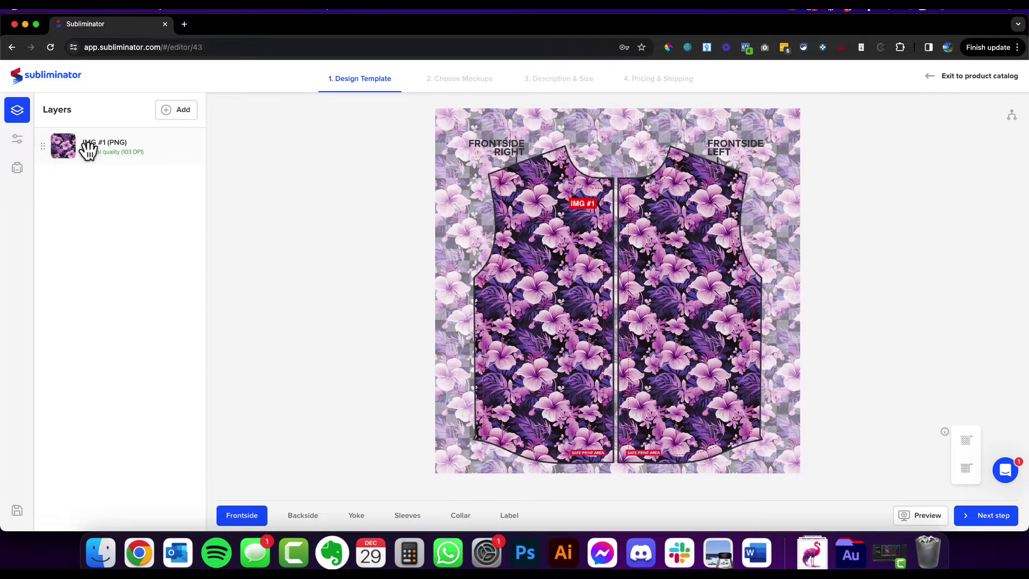
- Copy the floral pattern layer to the backside, yoke, sleeves and collar, leaving out the label
{"action": "left_click", "coordinate": [555, 234]}
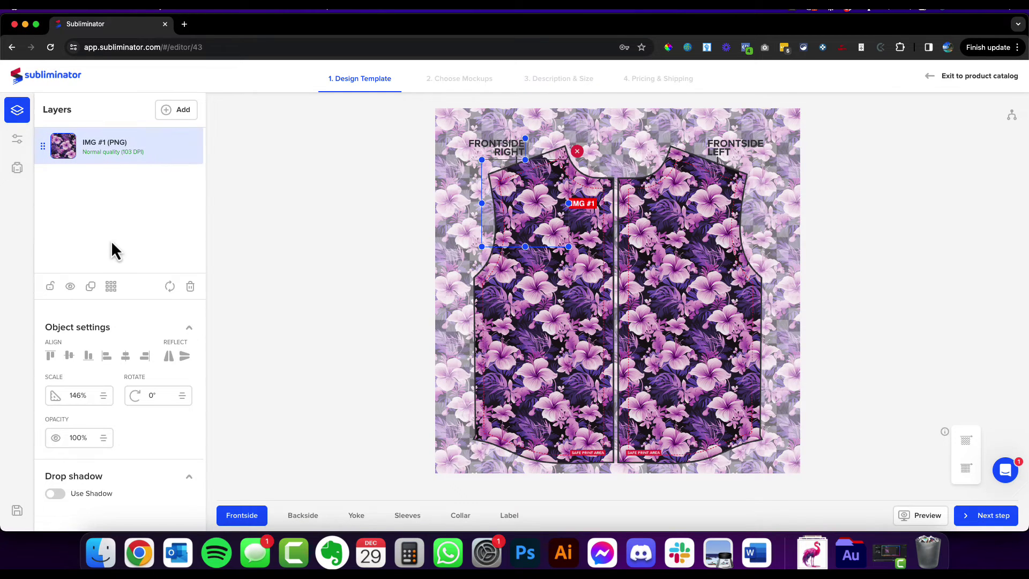
{"action": "left_click", "coordinate": [91, 287]}
{"action": "left_click", "coordinate": [262, 180]}
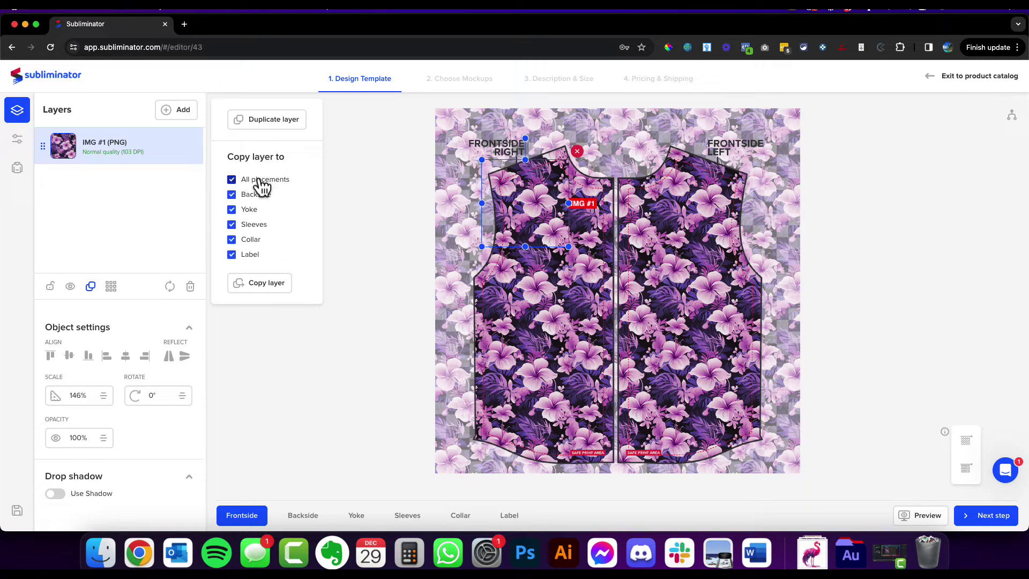
{"action": "left_click", "coordinate": [232, 255]}
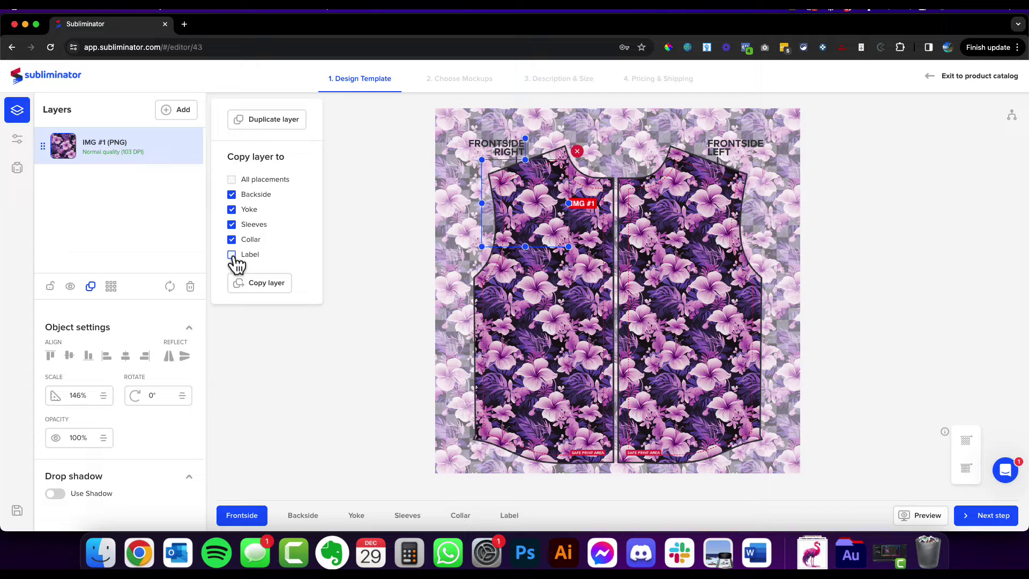
{"action": "left_click", "coordinate": [263, 284]}
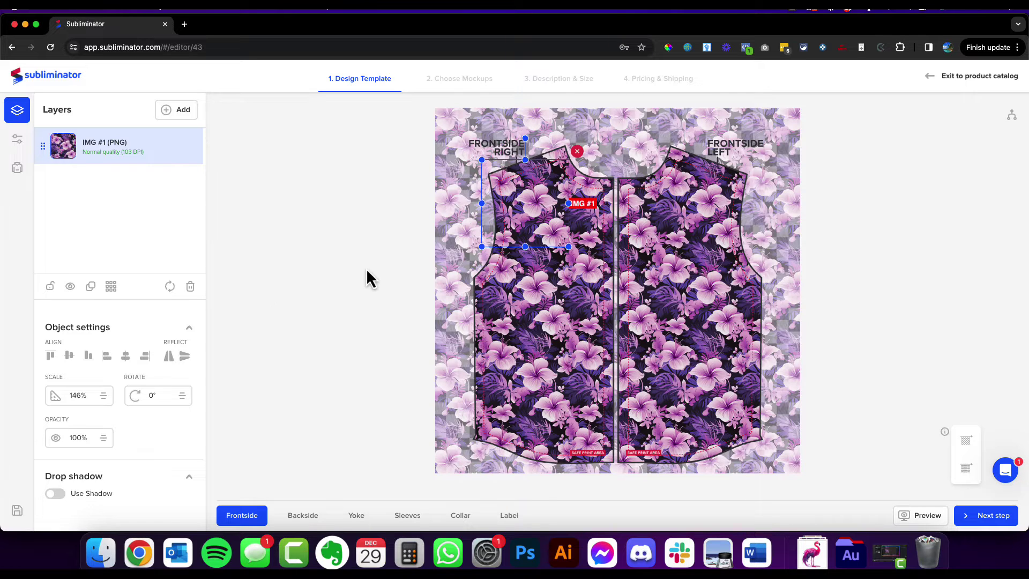
- Check the design on the backside, yoke, sleeves, collar and label, and open the preview of the finished shirt
{"action": "left_click", "coordinate": [302, 517]}
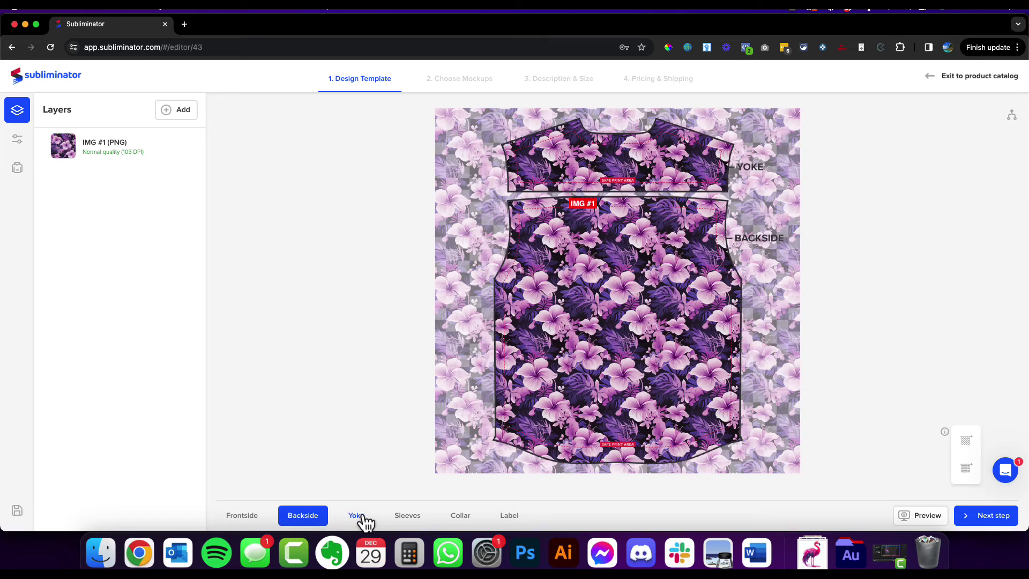
{"action": "left_click", "coordinate": [359, 517]}
{"action": "left_click", "coordinate": [408, 516]}
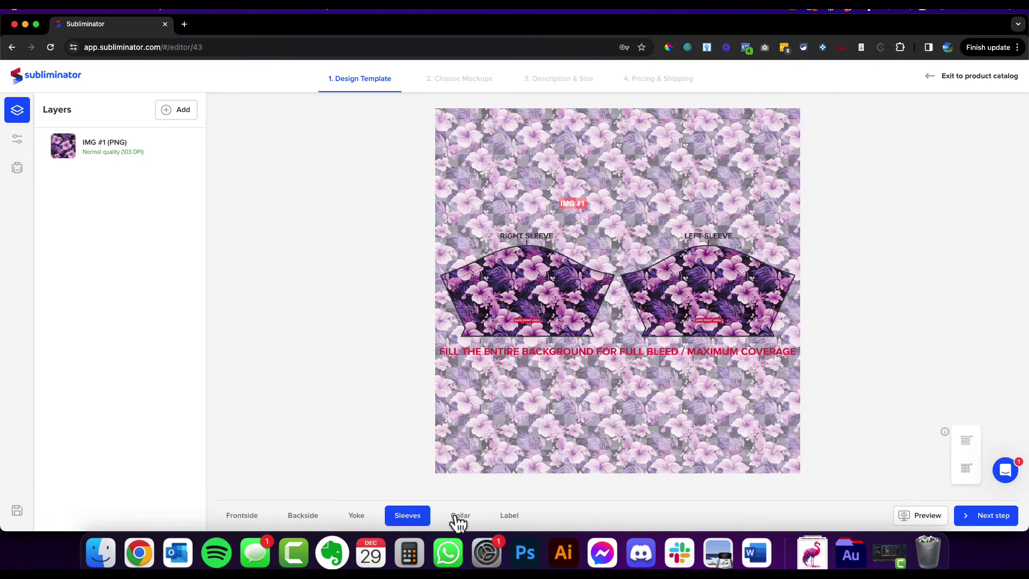
{"action": "left_click", "coordinate": [454, 516]}
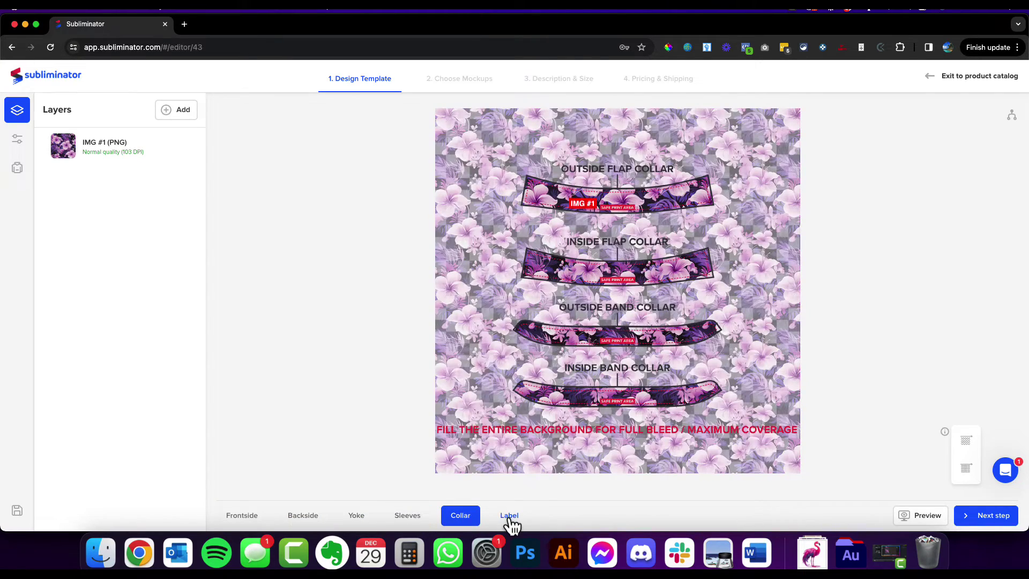
{"action": "left_click", "coordinate": [510, 517]}
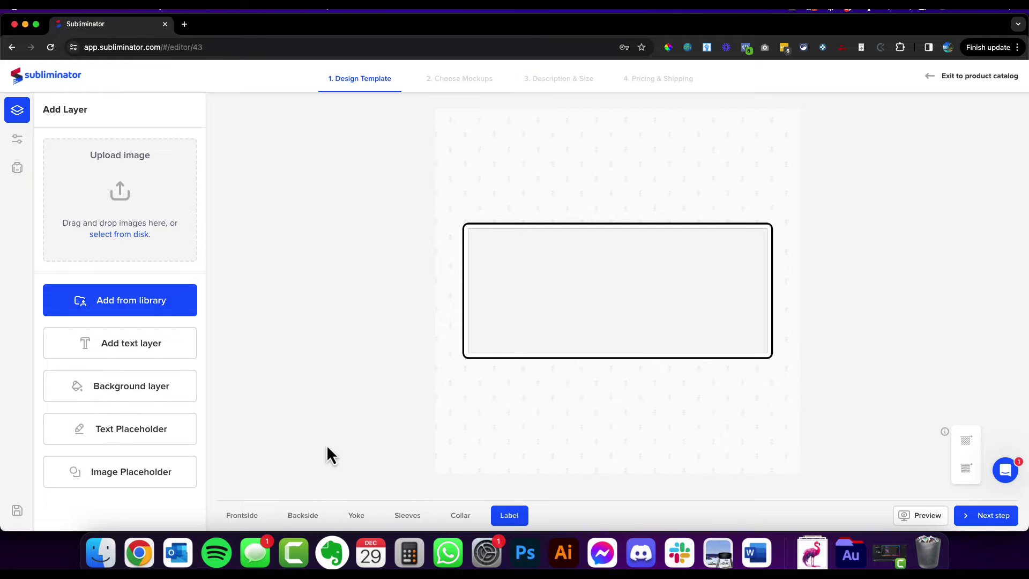
{"action": "left_click", "coordinate": [924, 515]}
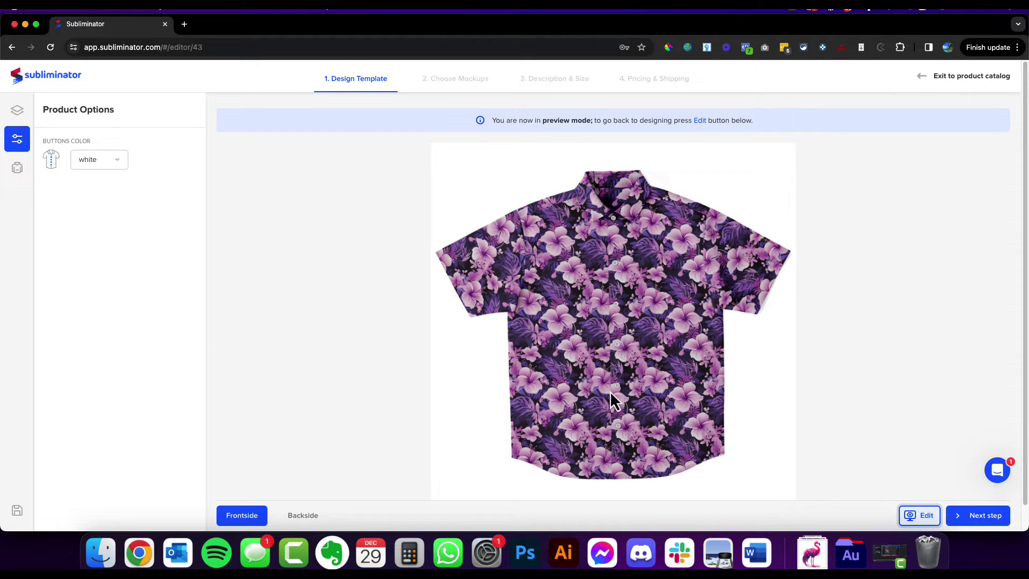
- Try black as the shirt's buttons color and set it back to white
{"action": "left_click", "coordinate": [114, 166]}
{"action": "left_click", "coordinate": [89, 207]}
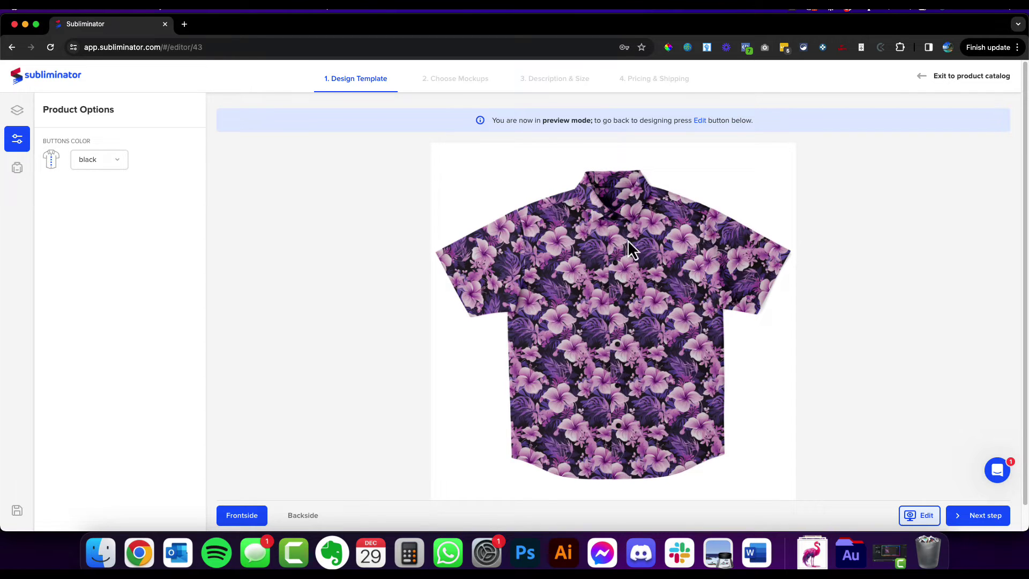
{"action": "left_click", "coordinate": [115, 165]}
{"action": "left_click", "coordinate": [101, 190]}
- Examine the back and front of the shirt in the preview and return to editing the frontside
{"action": "left_click", "coordinate": [303, 516]}
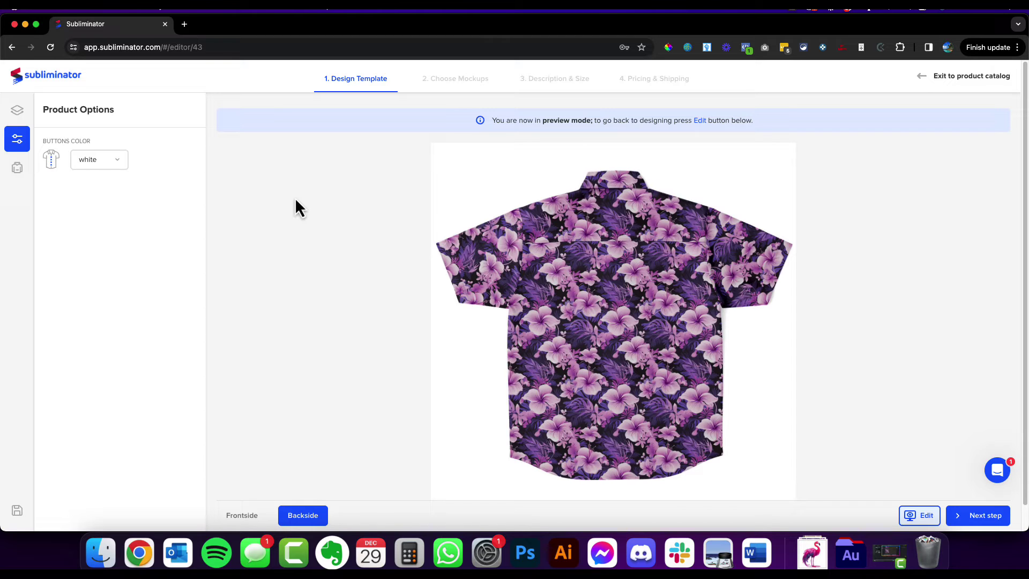
{"action": "left_click", "coordinate": [241, 517]}
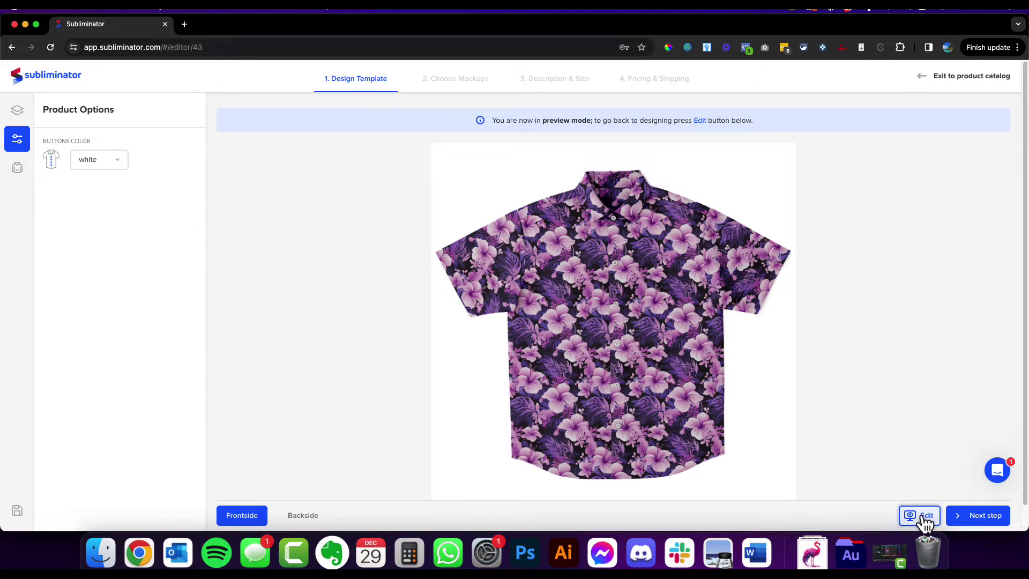
{"action": "left_click", "coordinate": [920, 517]}
{"action": "left_click", "coordinate": [240, 517]}
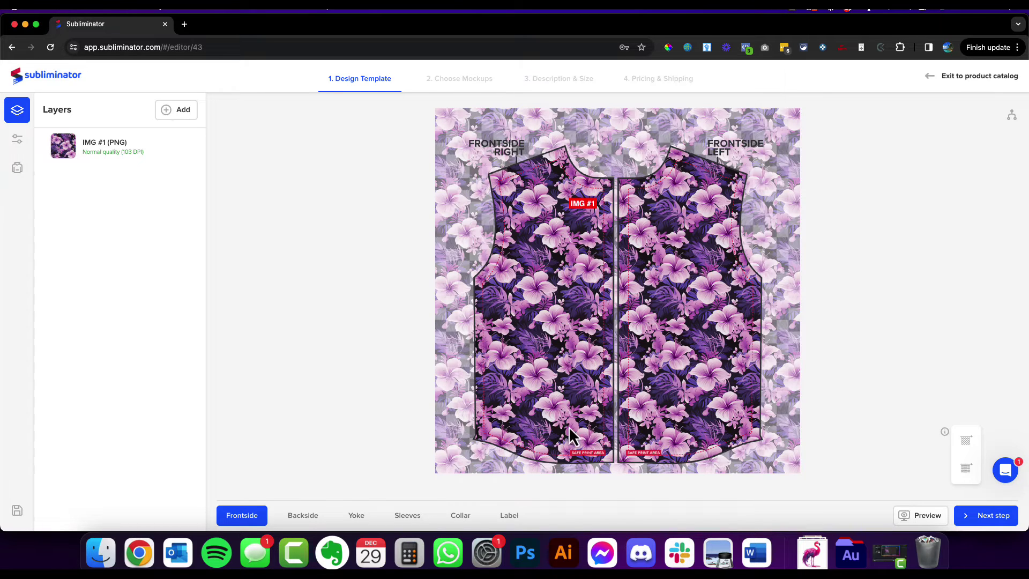
- Add a text layer reading "AMAZING SHIRT" to the shirt's frontside
{"action": "left_click", "coordinate": [177, 117]}
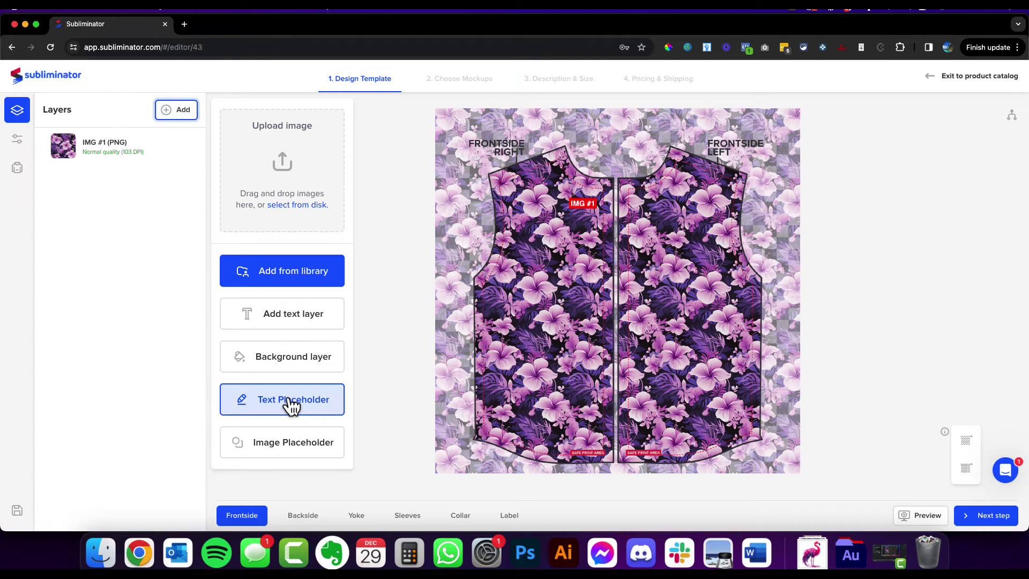
{"action": "left_click", "coordinate": [306, 327]}
{"action": "triple_click", "coordinate": [132, 152]}
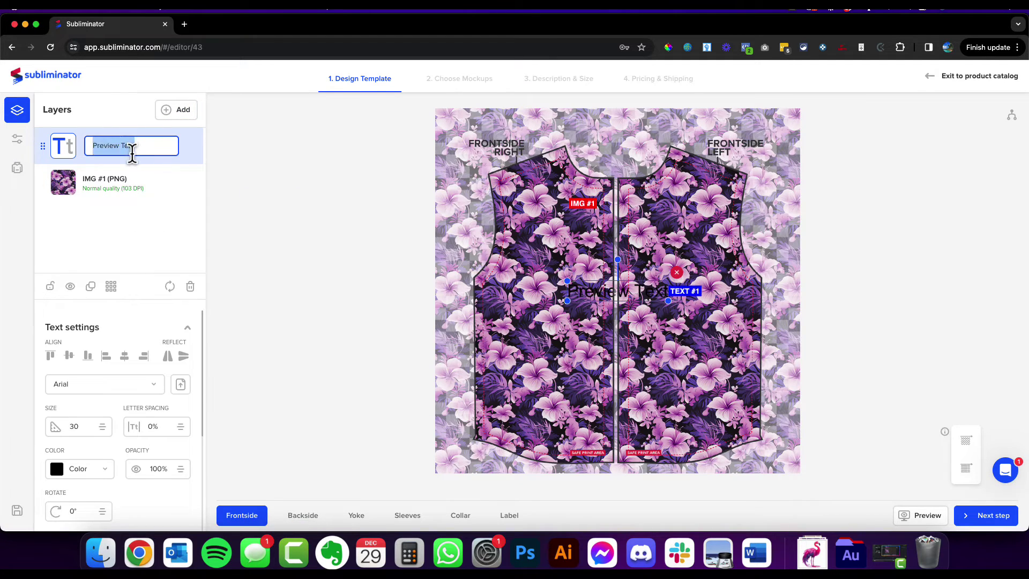
{"action": "type", "text": "AZIN"}
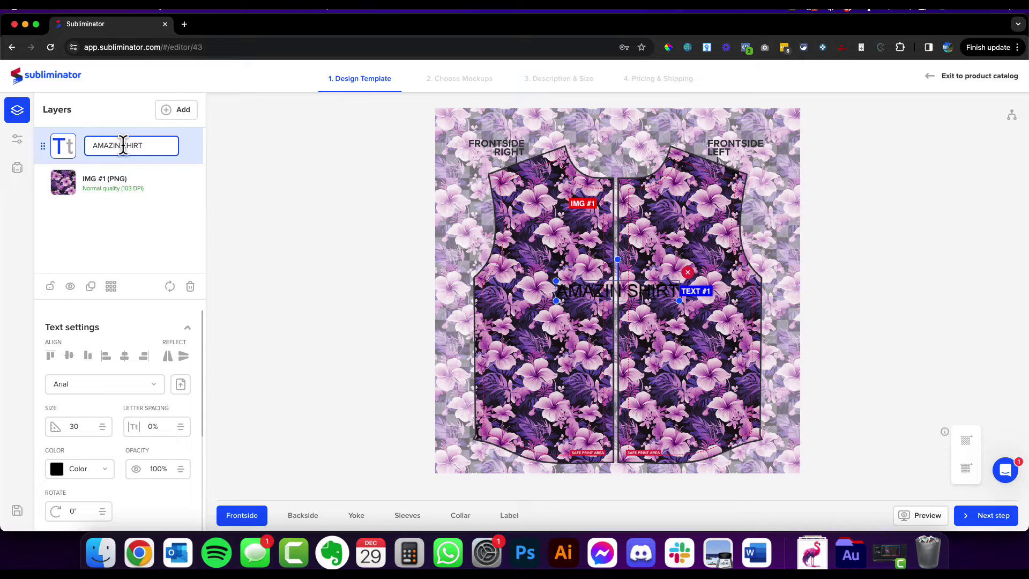
{"action": "type", "text": "G"}
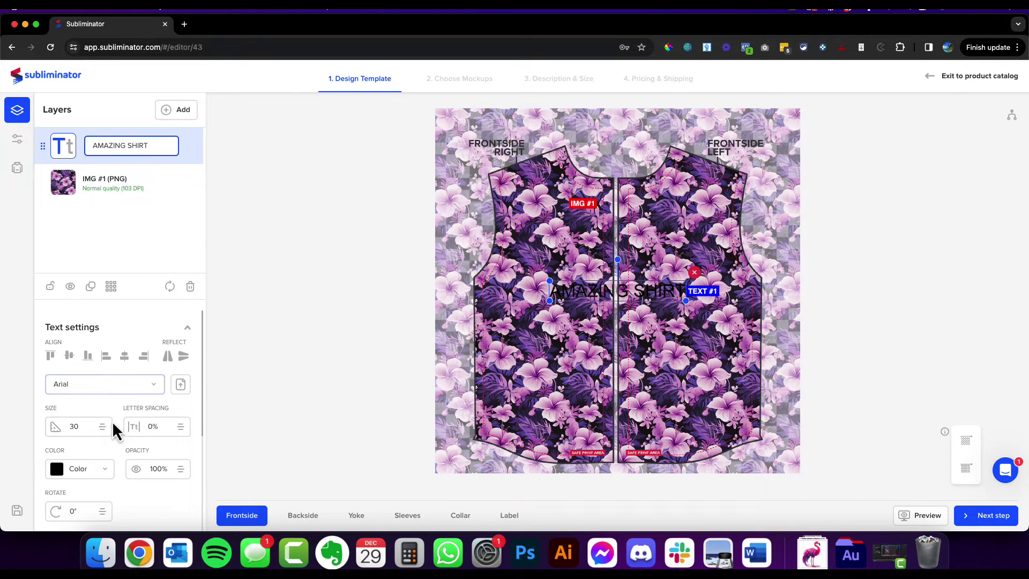
- Color the AMAZING SHIRT text bright magenta (#FF01EE) and set its font to Lobster-Regular
{"action": "left_click", "coordinate": [103, 472]}
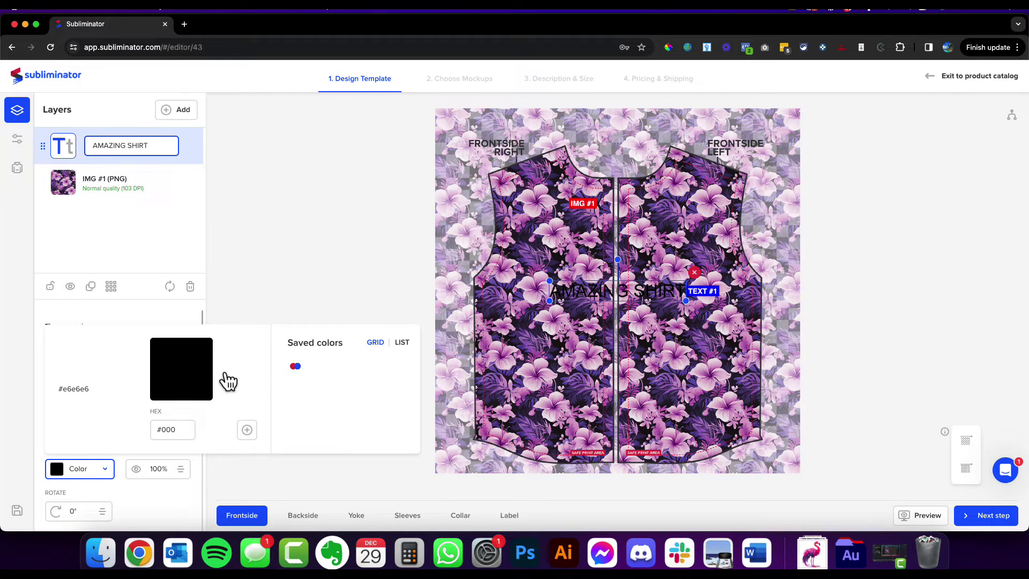
{"action": "left_click", "coordinate": [156, 345]}
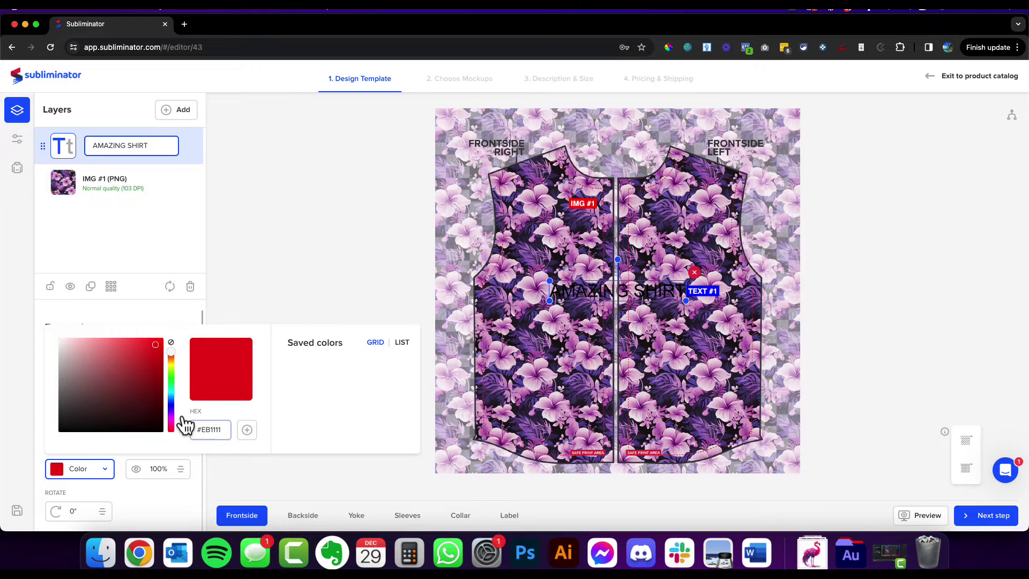
{"action": "left_click", "coordinate": [171, 420]}
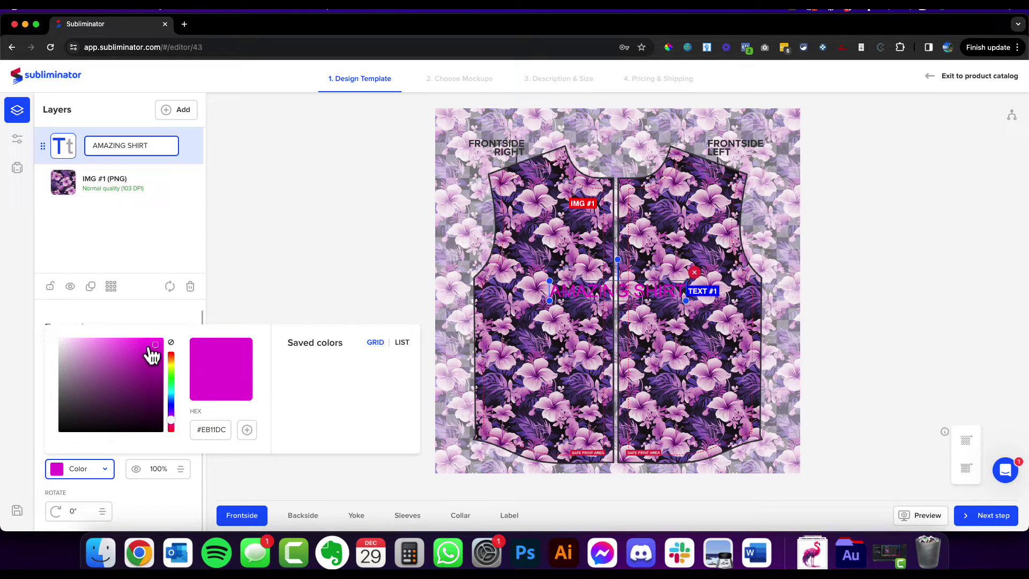
{"action": "left_click_drag", "start_coordinate": [150, 347], "coordinate": [165, 334]}
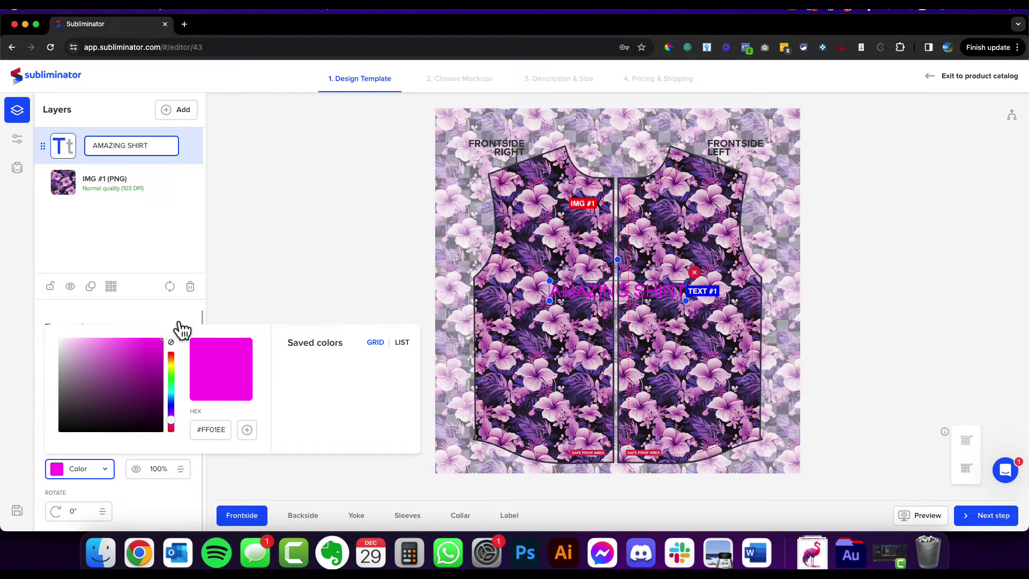
{"action": "left_click", "coordinate": [176, 321]}
{"action": "left_click", "coordinate": [150, 385]}
{"action": "left_click", "coordinate": [128, 433]}
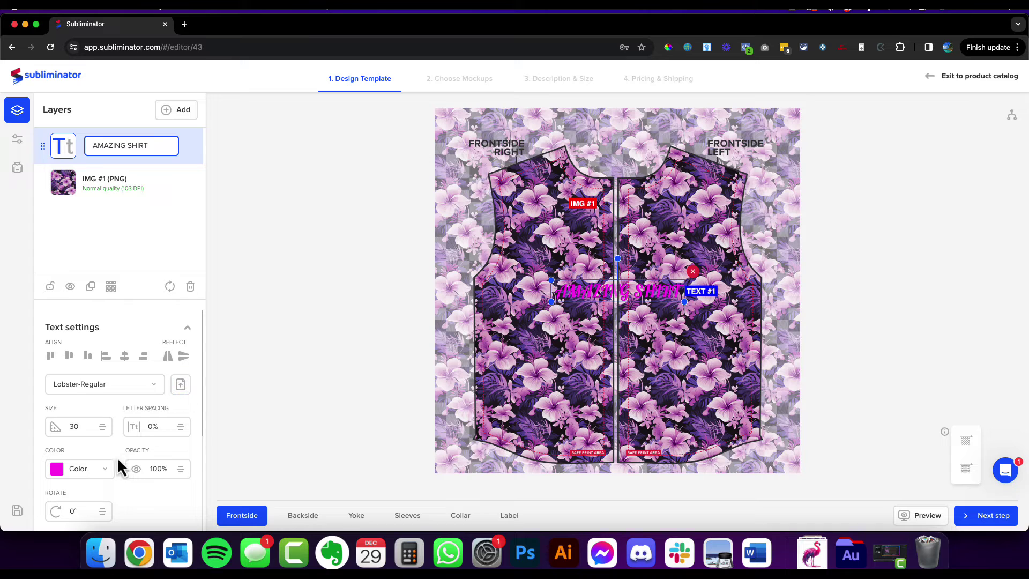
- Give the AMAZING SHIRT text a white Stroke effect with a stroke size of 22
{"action": "scroll", "coordinate": [139, 496], "scroll_direction": "down", "scroll_amount": 6}
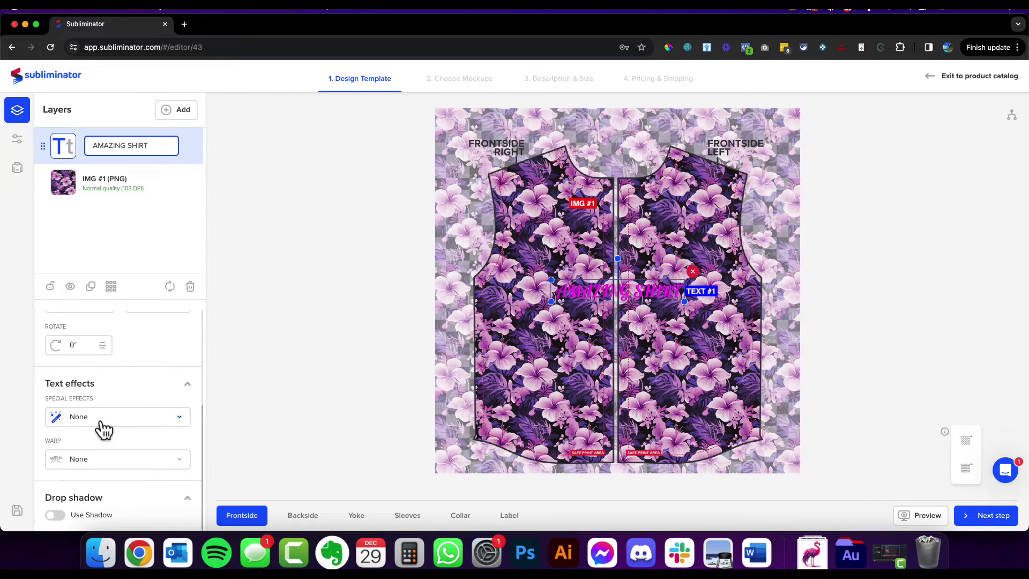
{"action": "left_click", "coordinate": [150, 427]}
{"action": "left_click", "coordinate": [101, 464]}
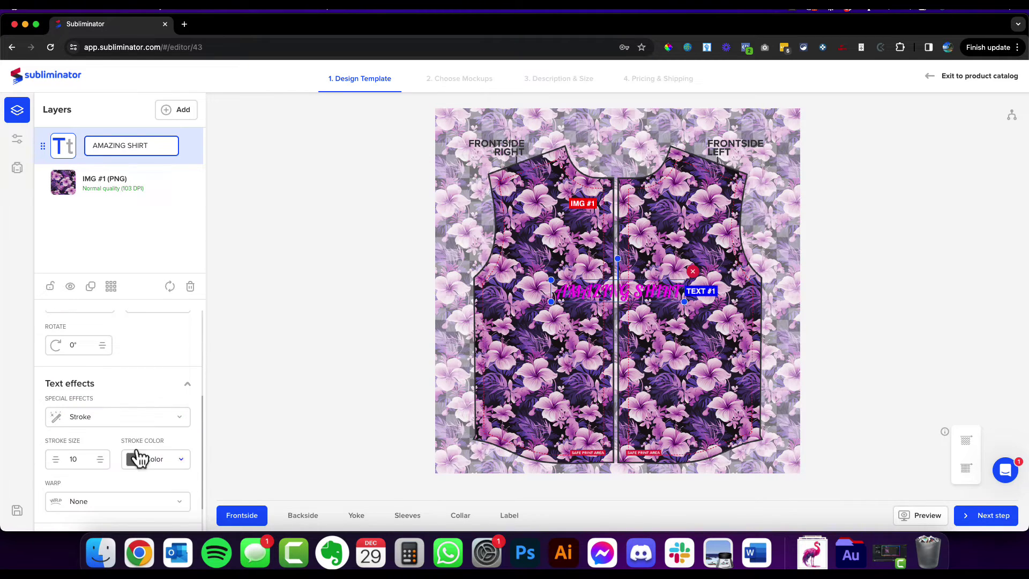
{"action": "left_click", "coordinate": [156, 459]}
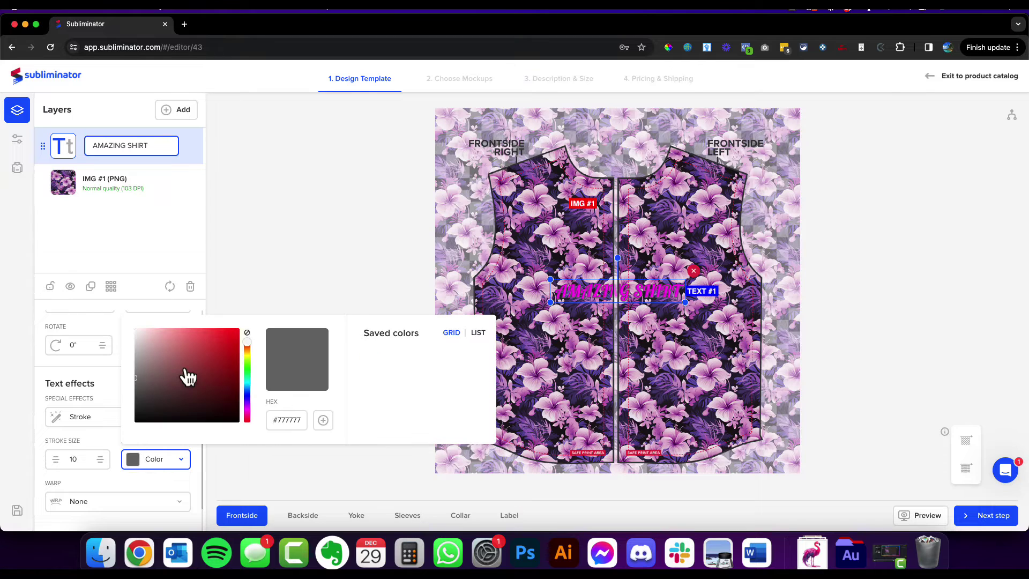
{"action": "left_click_drag", "start_coordinate": [187, 376], "coordinate": [119, 318]}
{"action": "left_click", "coordinate": [119, 319]}
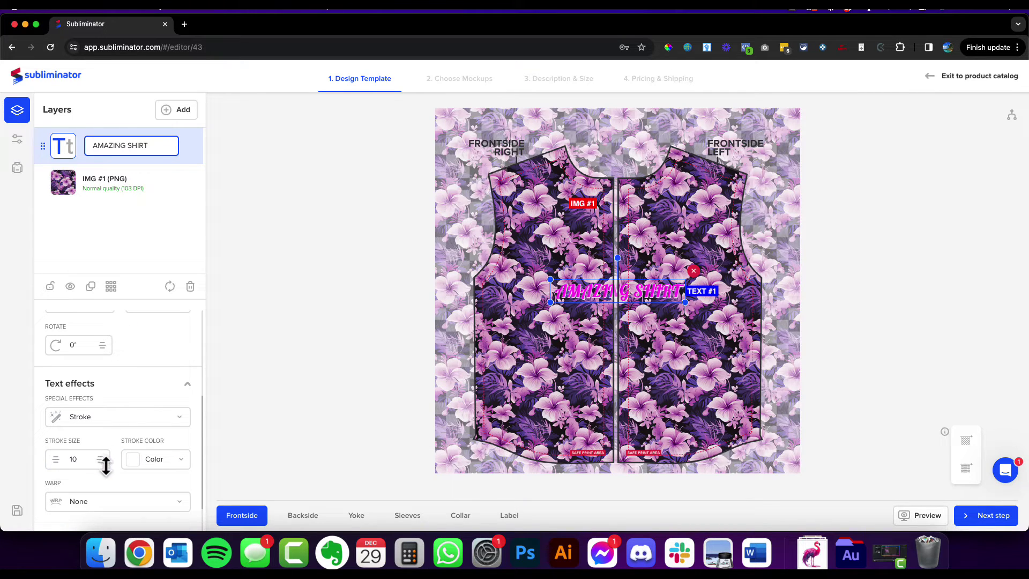
{"action": "left_click_drag", "start_coordinate": [105, 465], "coordinate": [102, 449]}
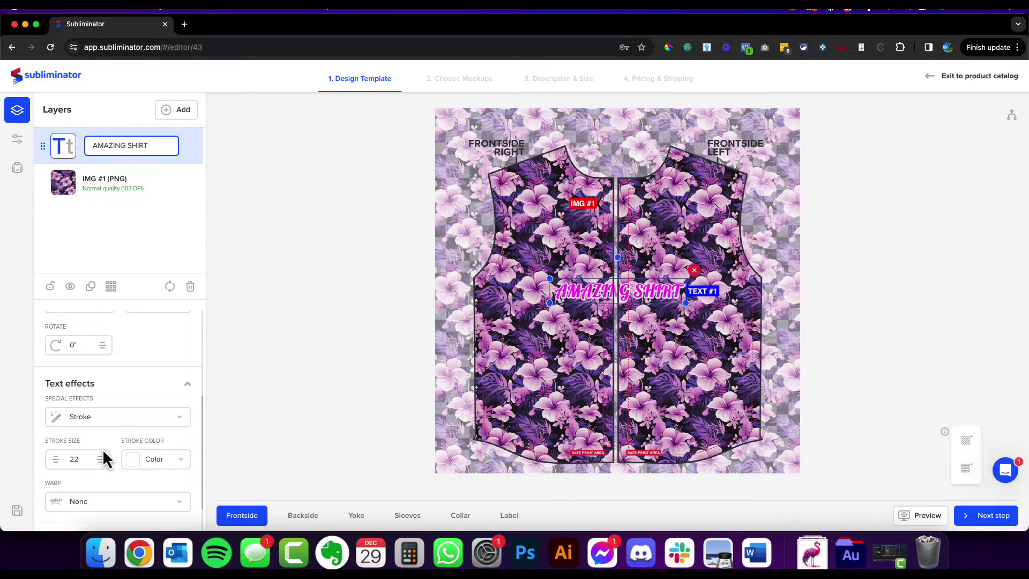
- Set the size of the AMAZING SHIRT text to 39
{"action": "scroll", "coordinate": [134, 369], "scroll_direction": "up", "scroll_amount": 3}
{"action": "left_click_drag", "start_coordinate": [104, 343], "coordinate": [105, 338]}
{"action": "scroll", "coordinate": [139, 445], "scroll_direction": "up", "scroll_amount": 1}
{"action": "left_click", "coordinate": [95, 447]}
- Warp the AMAZING SHIRT text with Arc text and move it slightly up on the frontside
{"action": "scroll", "coordinate": [149, 449], "scroll_direction": "down", "scroll_amount": 3}
{"action": "scroll", "coordinate": [156, 423], "scroll_direction": "down", "scroll_amount": 2}
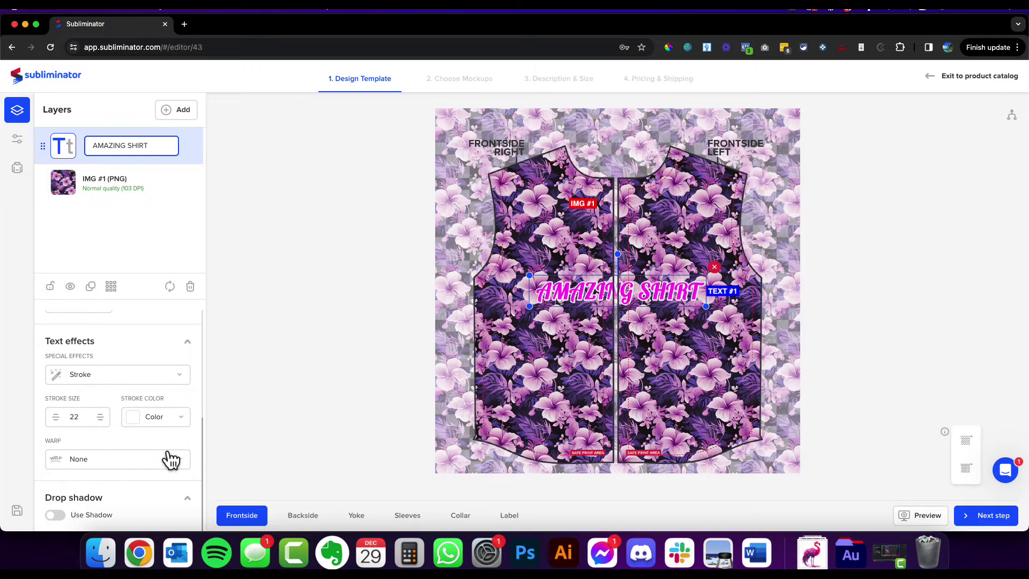
{"action": "left_click", "coordinate": [167, 459]}
{"action": "left_click", "coordinate": [119, 506]}
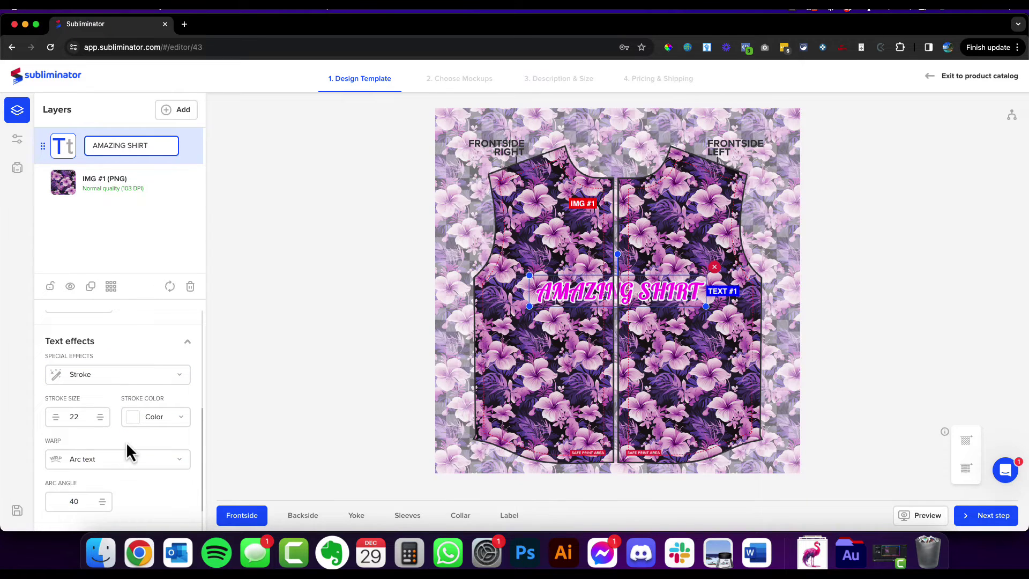
{"action": "scroll", "coordinate": [126, 442], "scroll_direction": "down", "scroll_amount": 1}
{"action": "left_click_drag", "start_coordinate": [669, 284], "coordinate": [668, 270]}
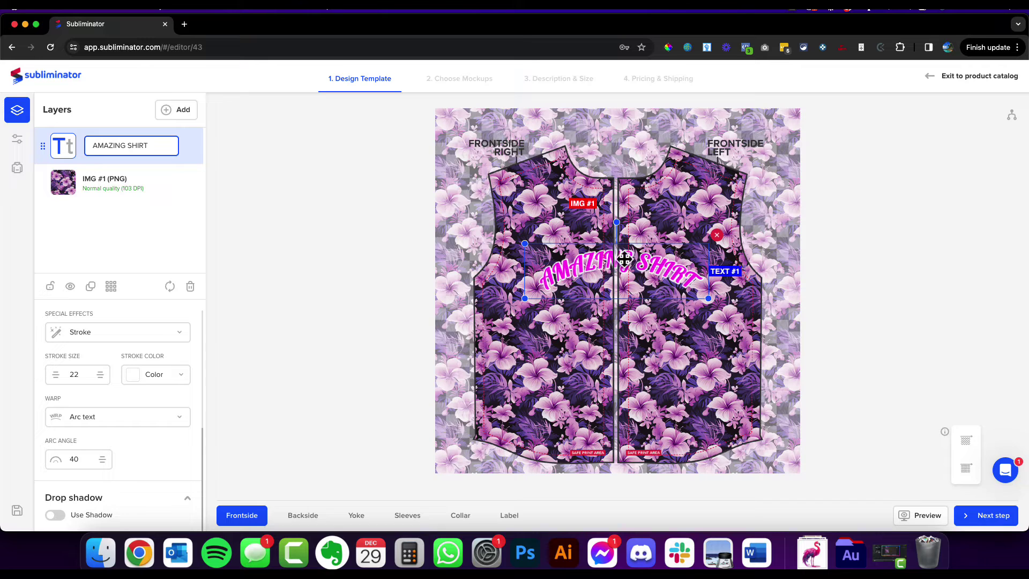
- Check the text in the shirt preview, return to editing and move the text a little higher on the chest
{"action": "left_click", "coordinate": [922, 521]}
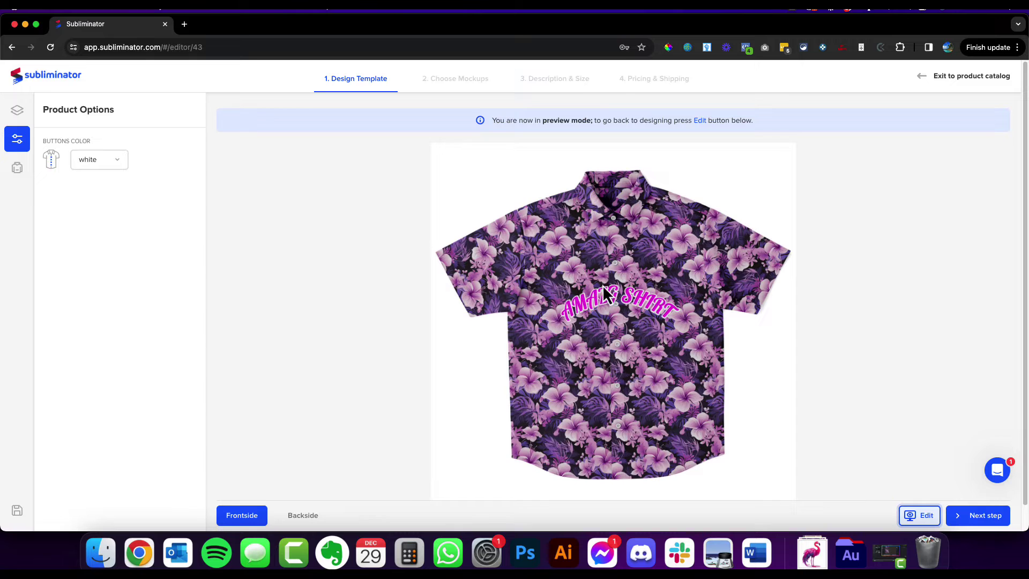
{"action": "left_click", "coordinate": [926, 516]}
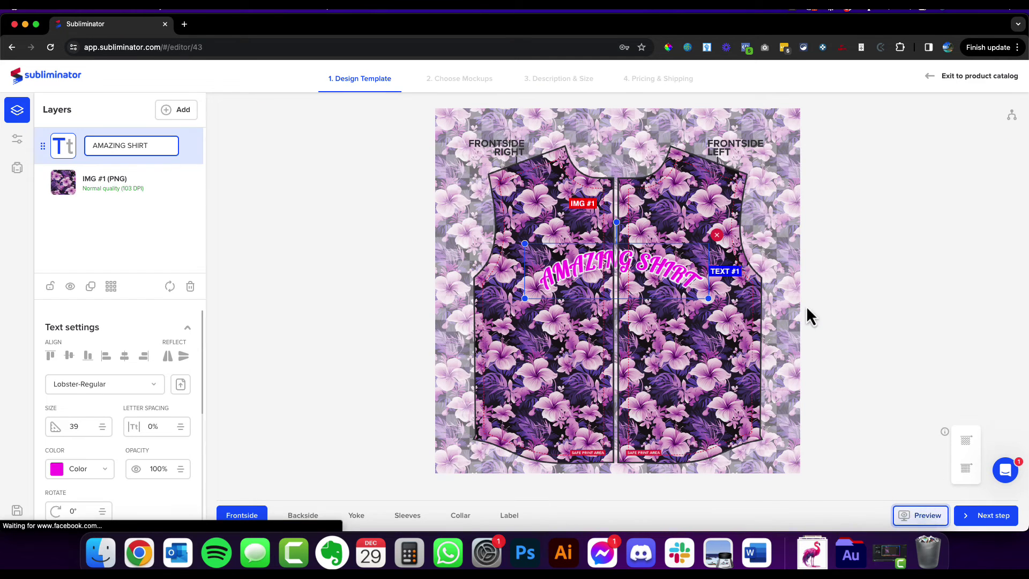
{"action": "left_click_drag", "start_coordinate": [650, 271], "coordinate": [646, 257]}
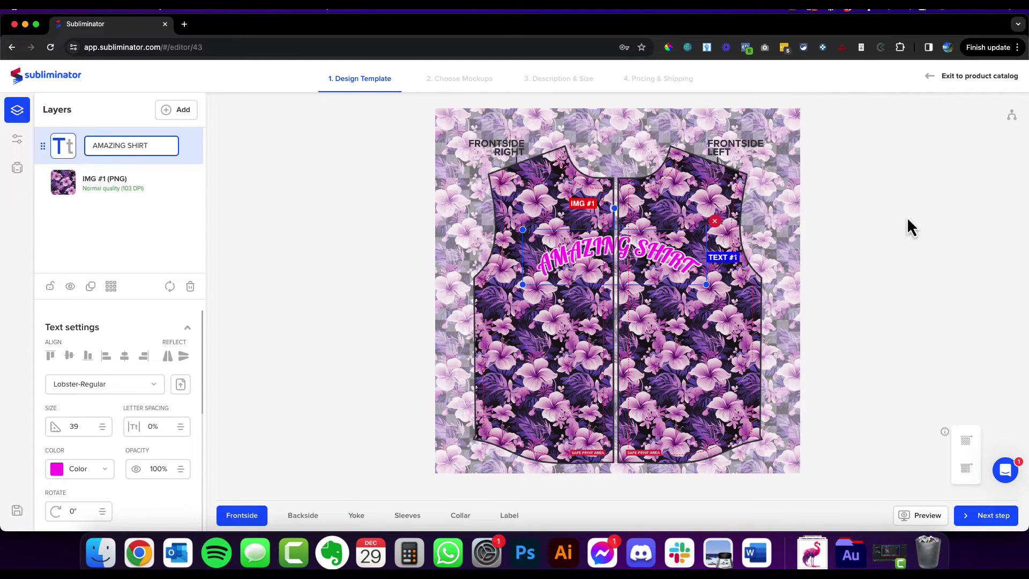
- Turn on matching of the left and right-side design for the shirt's front
{"action": "left_click", "coordinate": [1012, 114]}
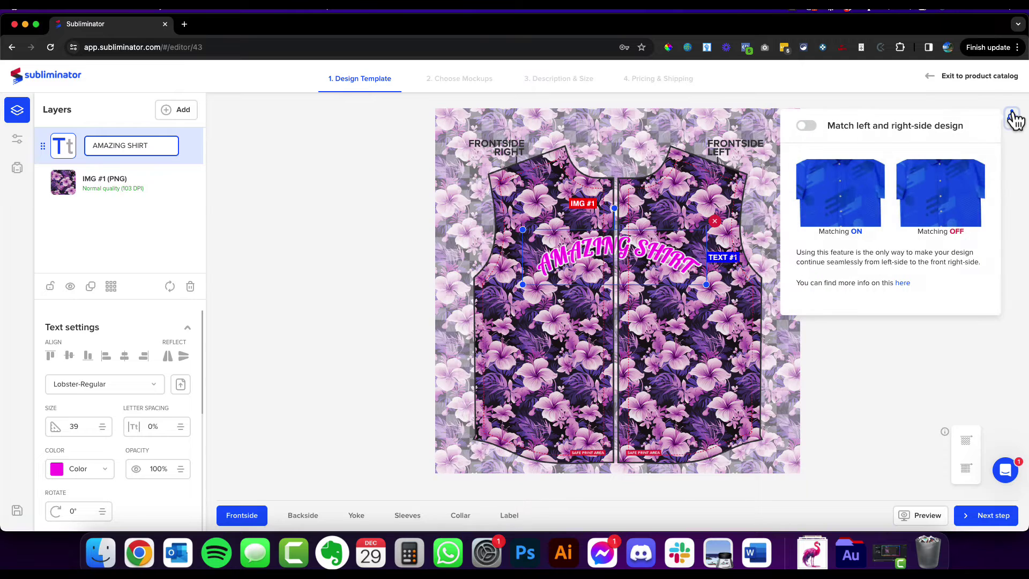
{"action": "left_click", "coordinate": [808, 126]}
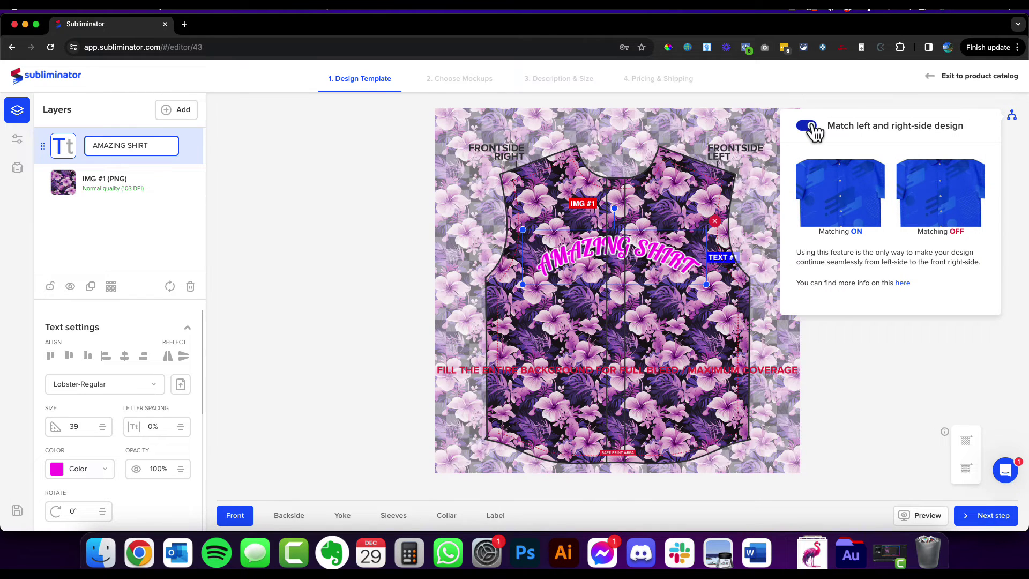
{"action": "left_click", "coordinate": [891, 360]}
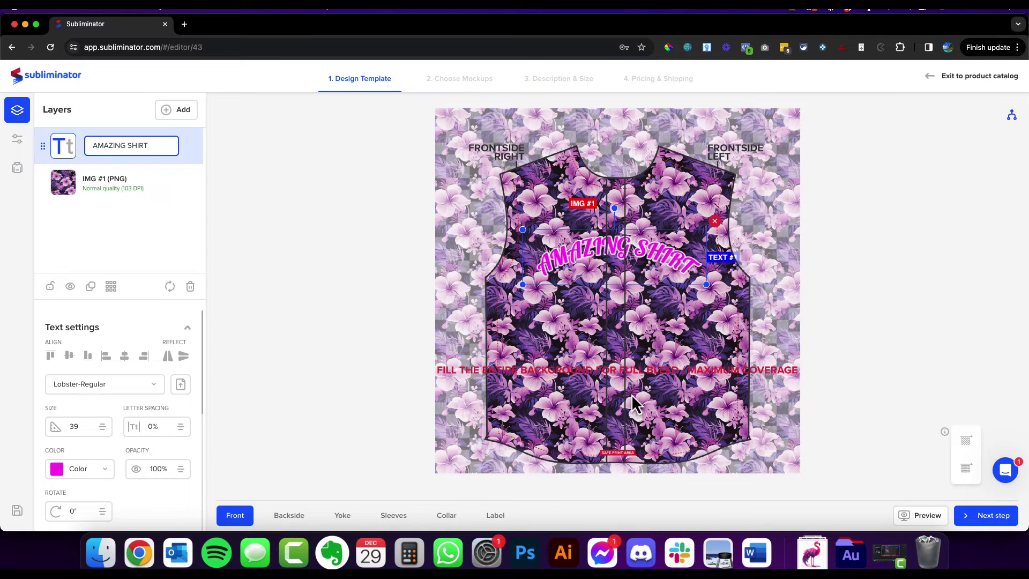
- Preview how the text runs across the matched front of the shirt and return to editing
{"action": "left_click", "coordinate": [644, 337]}
{"action": "left_click", "coordinate": [913, 517]}
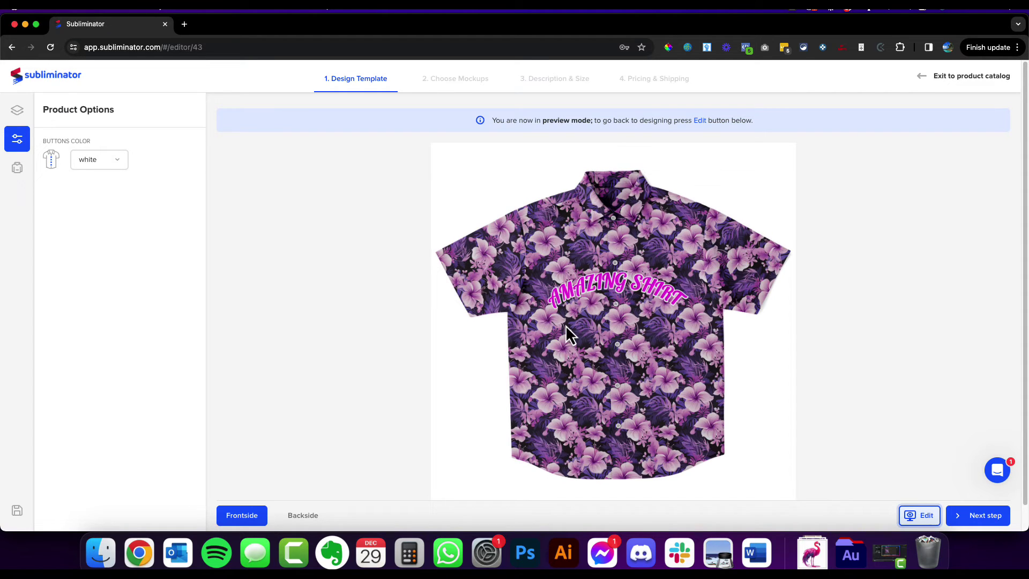
{"action": "left_click", "coordinate": [924, 516]}
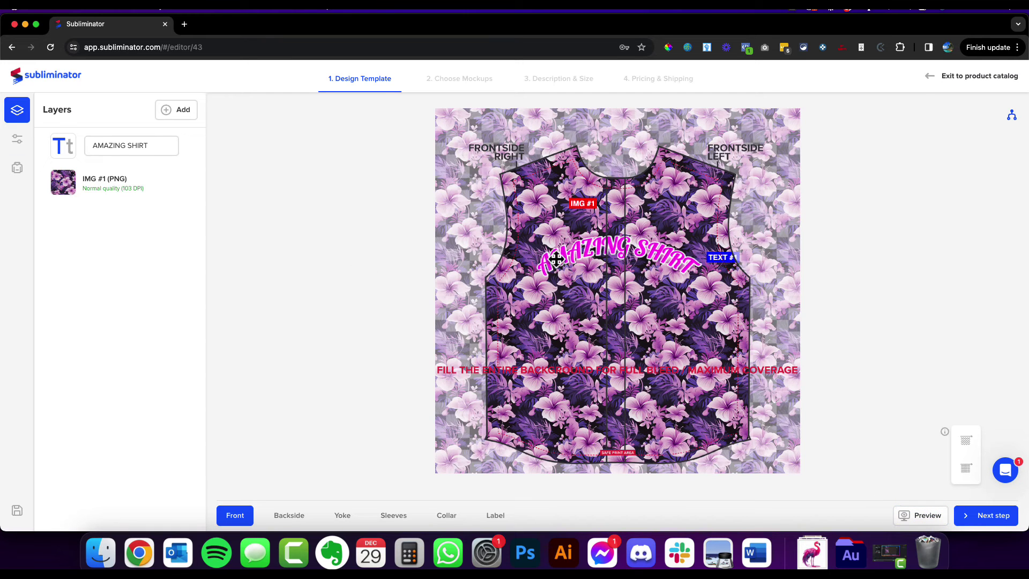
- Check the floral pattern on the backside and yoke and return to the front
{"action": "left_click", "coordinate": [300, 513]}
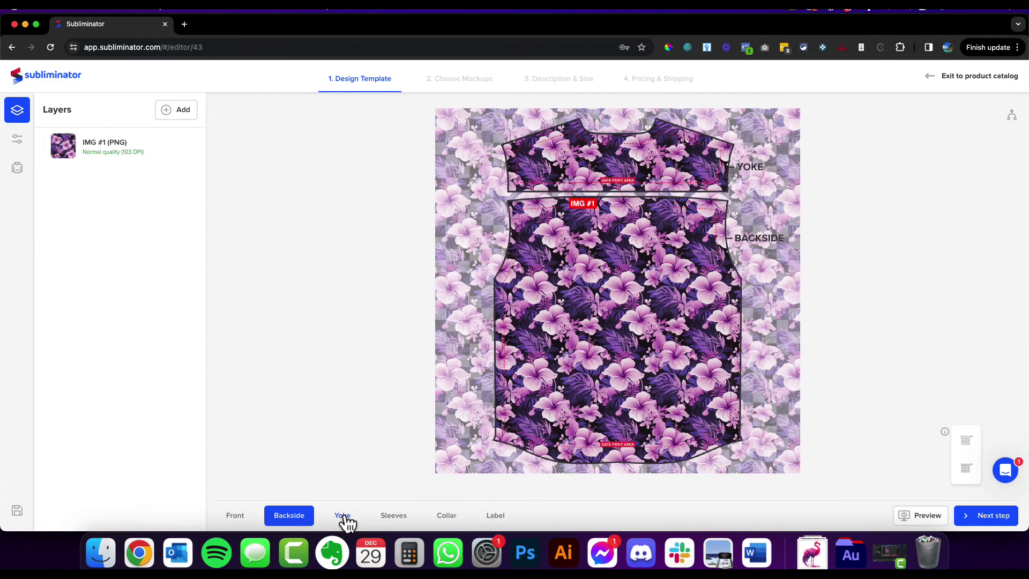
{"action": "left_click", "coordinate": [345, 517]}
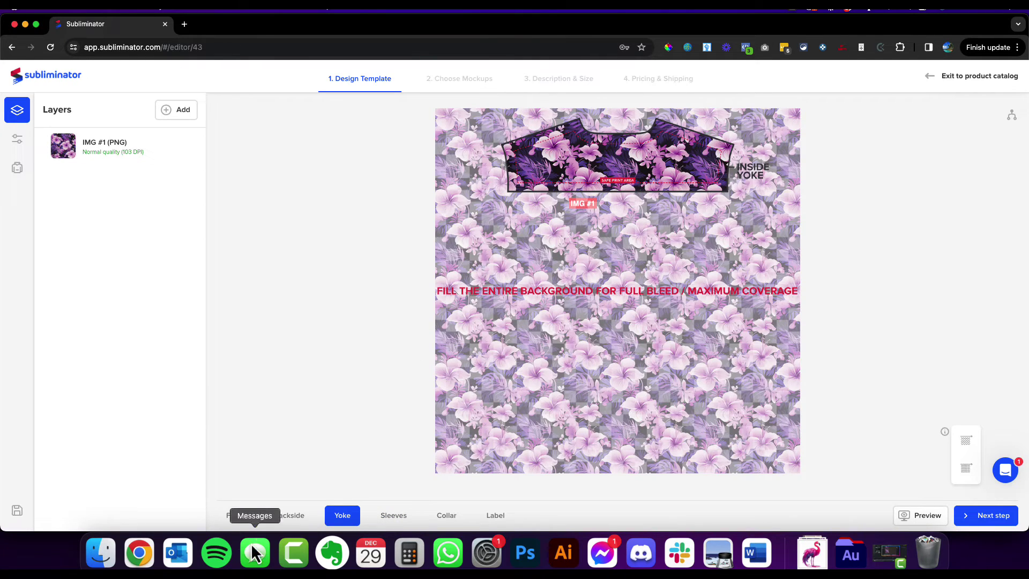
{"action": "left_click", "coordinate": [235, 518]}
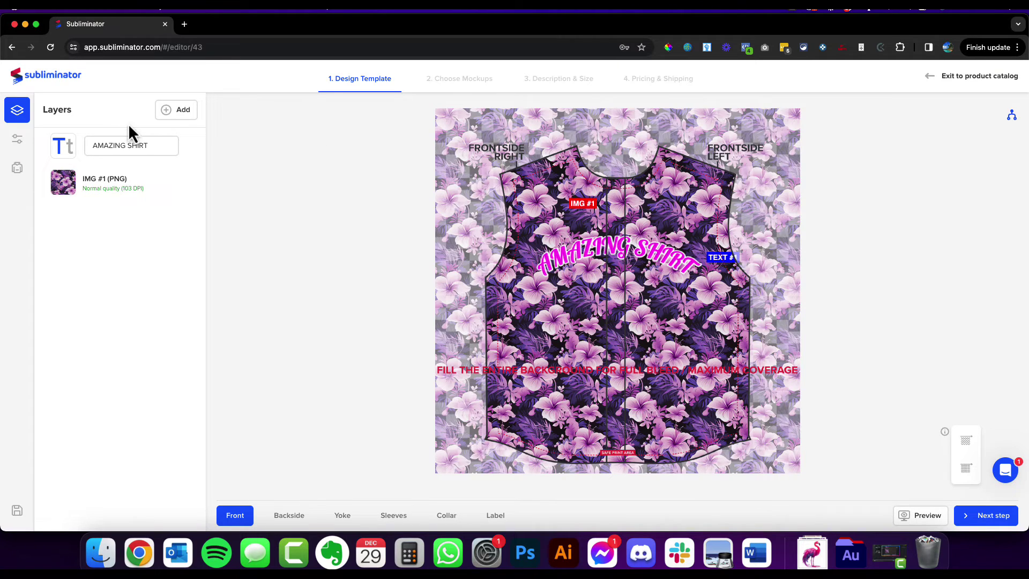
- Review the pattern maker settings of the floral image layer on the front and reselect the AMAZING SHIRT text
{"action": "left_click", "coordinate": [49, 189]}
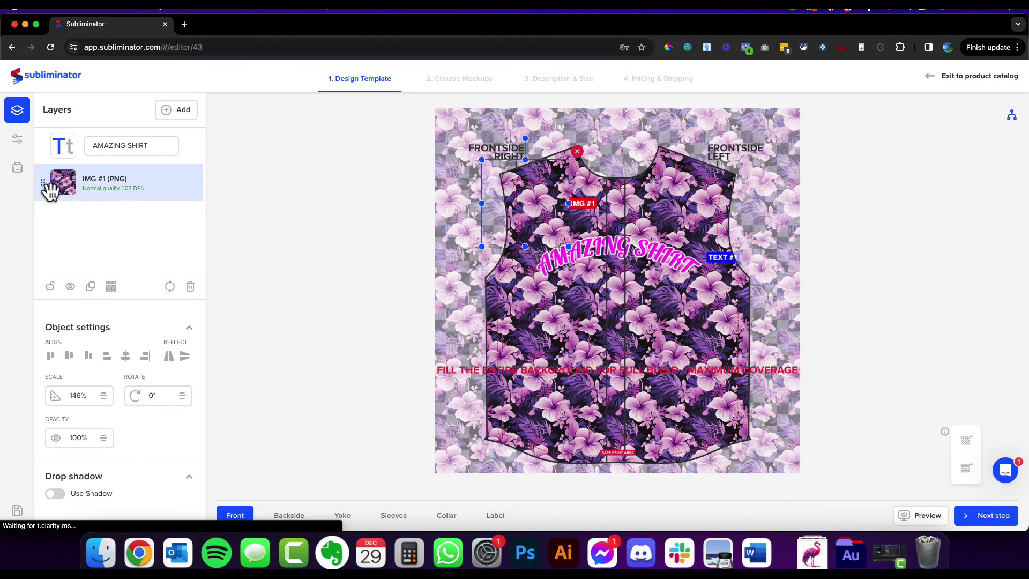
{"action": "left_click", "coordinate": [111, 288]}
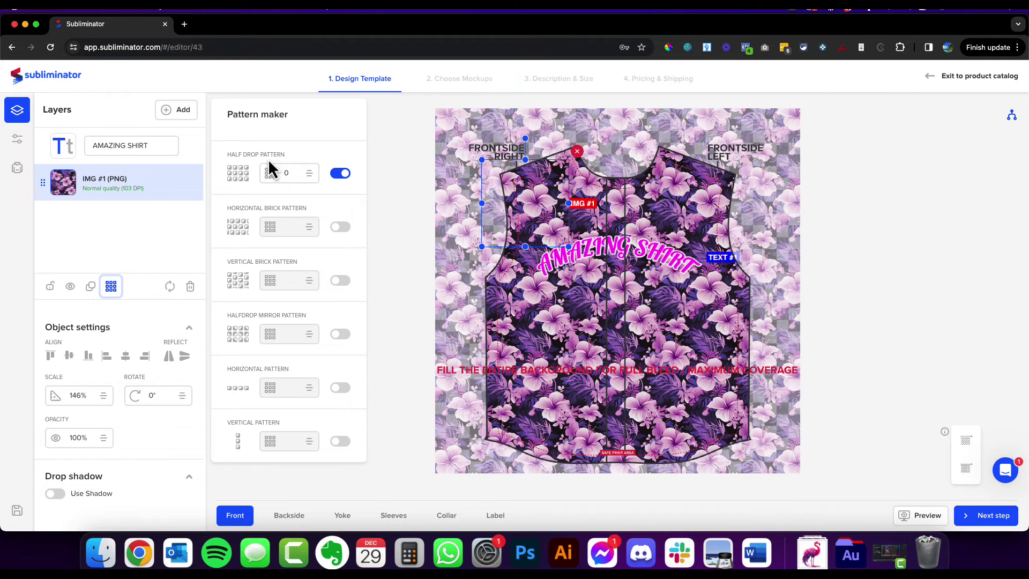
{"action": "left_click", "coordinate": [386, 209]}
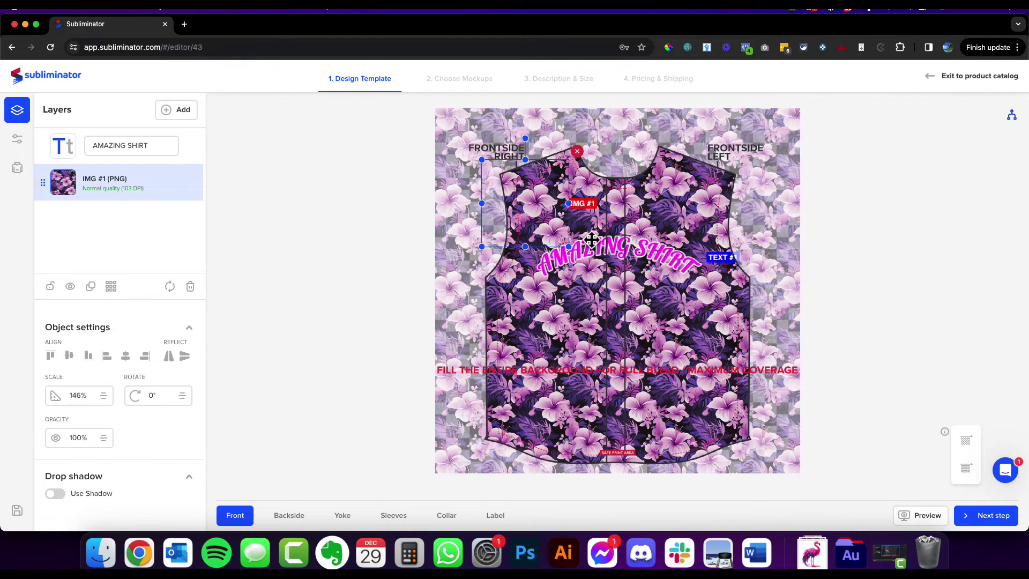
{"action": "left_click", "coordinate": [648, 251]}
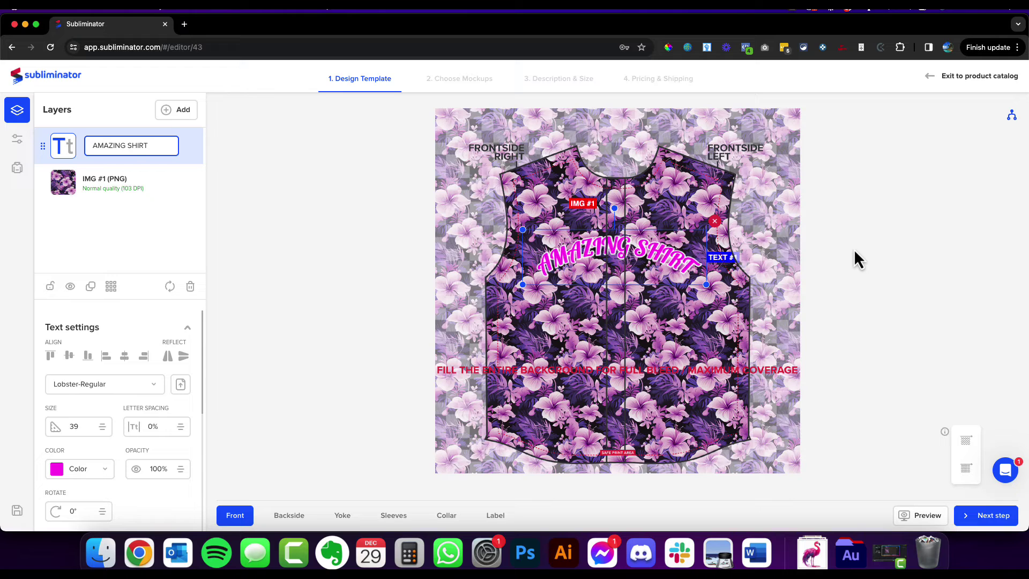
- Proceed to choosing mockups and select the front-view mockups of both male models
{"action": "left_click", "coordinate": [988, 515]}
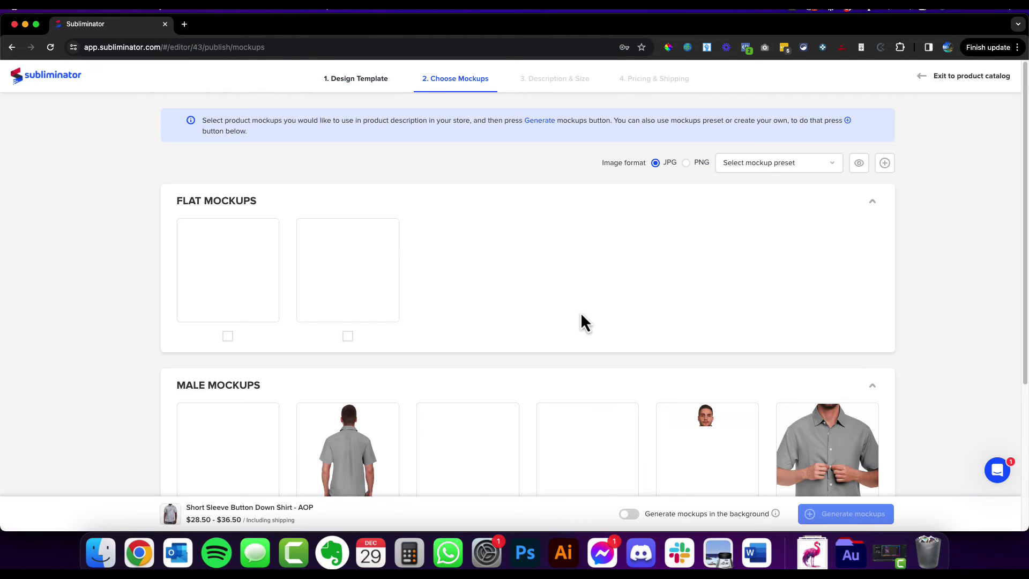
{"action": "scroll", "coordinate": [122, 301], "scroll_direction": "down", "scroll_amount": 3}
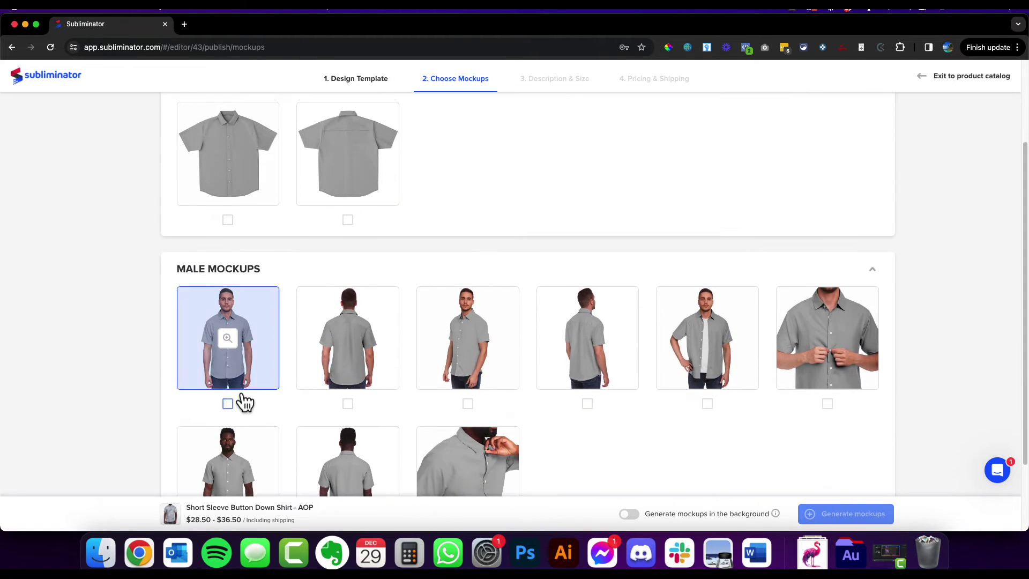
{"action": "left_click", "coordinate": [228, 404]}
{"action": "scroll", "coordinate": [321, 436], "scroll_direction": "down", "scroll_amount": 2}
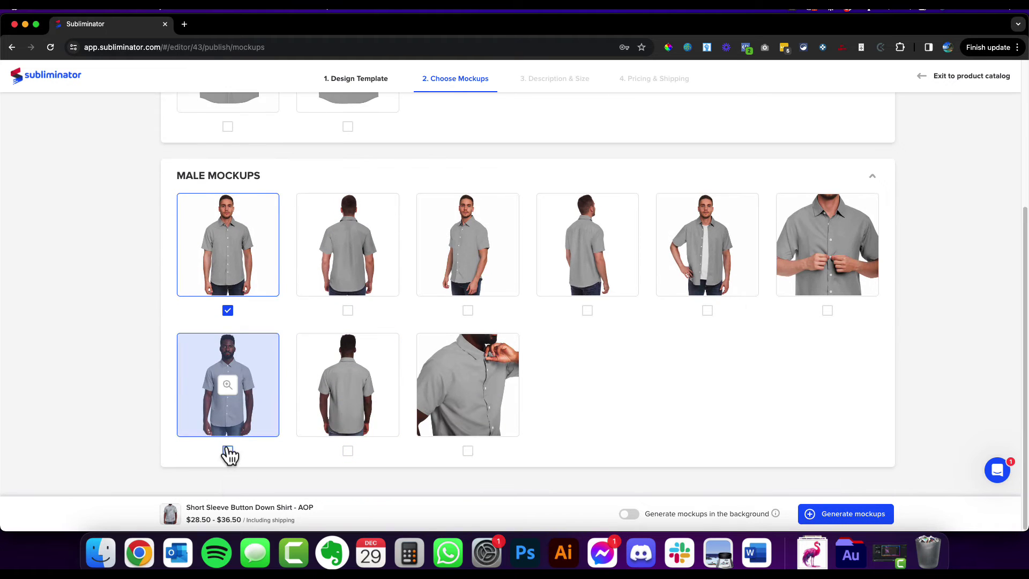
{"action": "left_click", "coordinate": [228, 450]}
- Set the mockup image format to JPG and generate the selected mockups
{"action": "scroll", "coordinate": [691, 321], "scroll_direction": "up", "scroll_amount": 5}
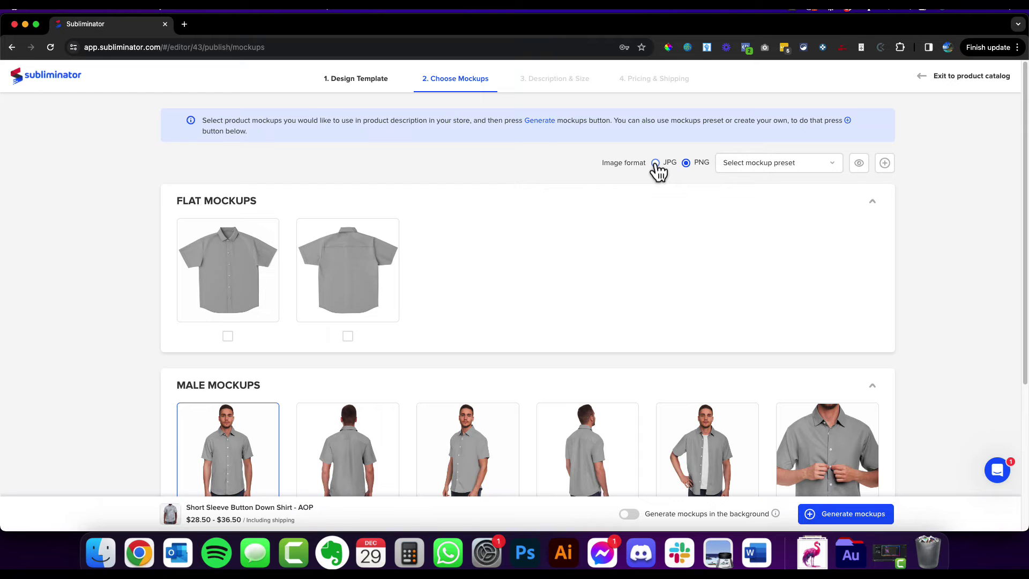
{"action": "left_click", "coordinate": [656, 164]}
{"action": "left_click", "coordinate": [879, 518]}
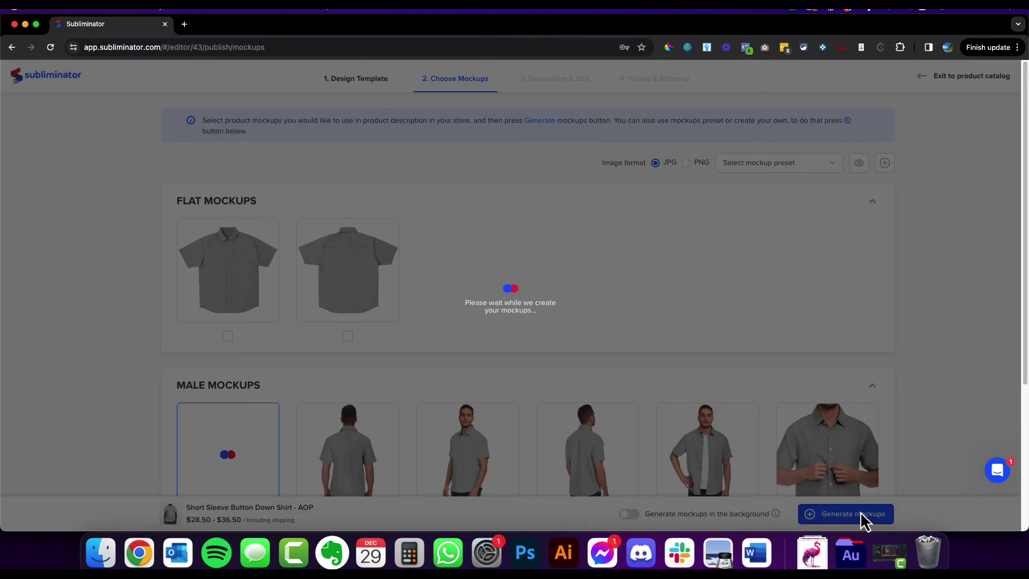
- Examine enlarged front mockups of both male models for how the AMAZING SHIRT text fits across the chest
{"action": "scroll", "coordinate": [448, 204], "scroll_direction": "down", "scroll_amount": 2}
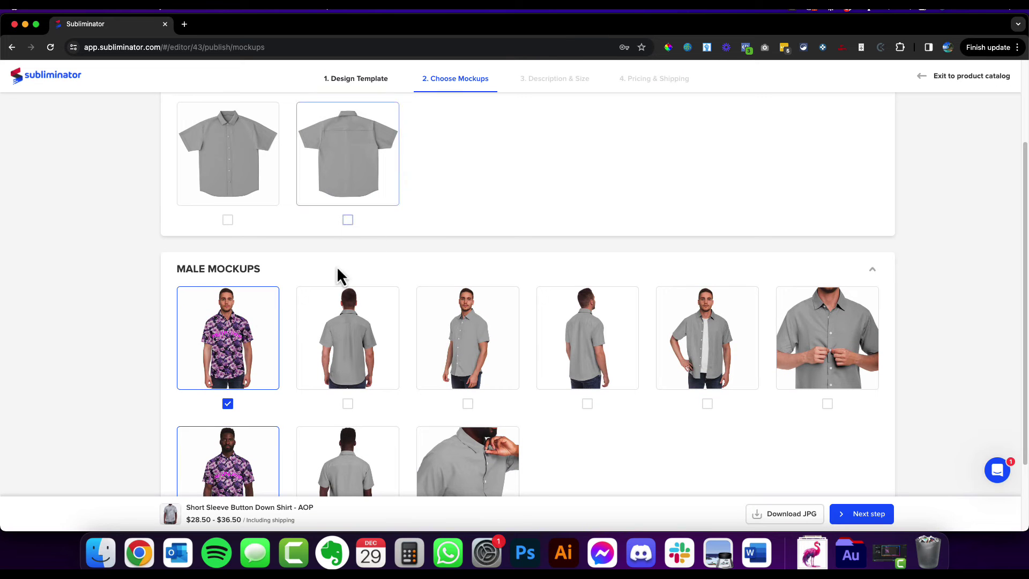
{"action": "left_click", "coordinate": [233, 346]}
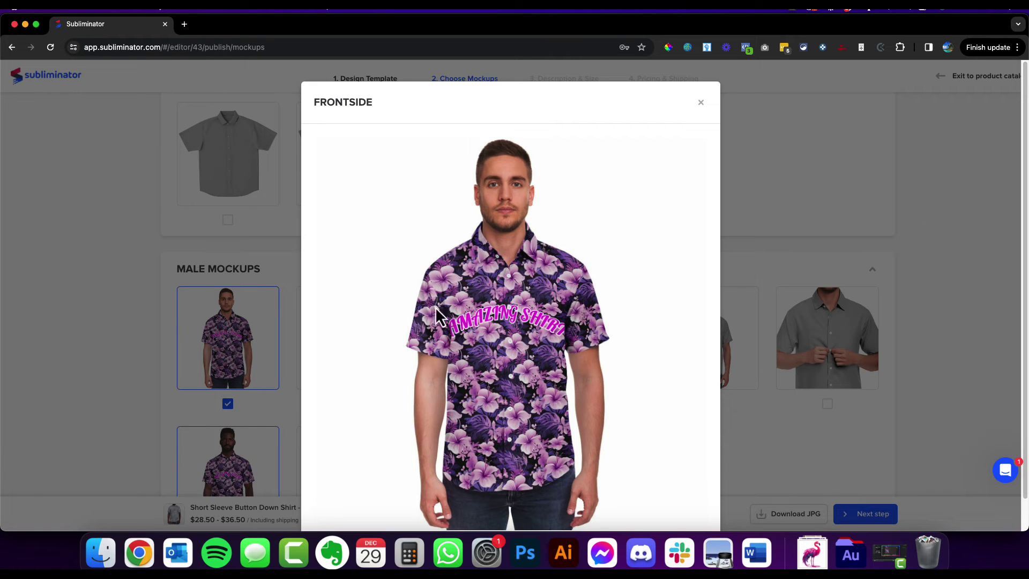
{"action": "left_click", "coordinate": [702, 103]}
{"action": "scroll", "coordinate": [429, 257], "scroll_direction": "down", "scroll_amount": 2}
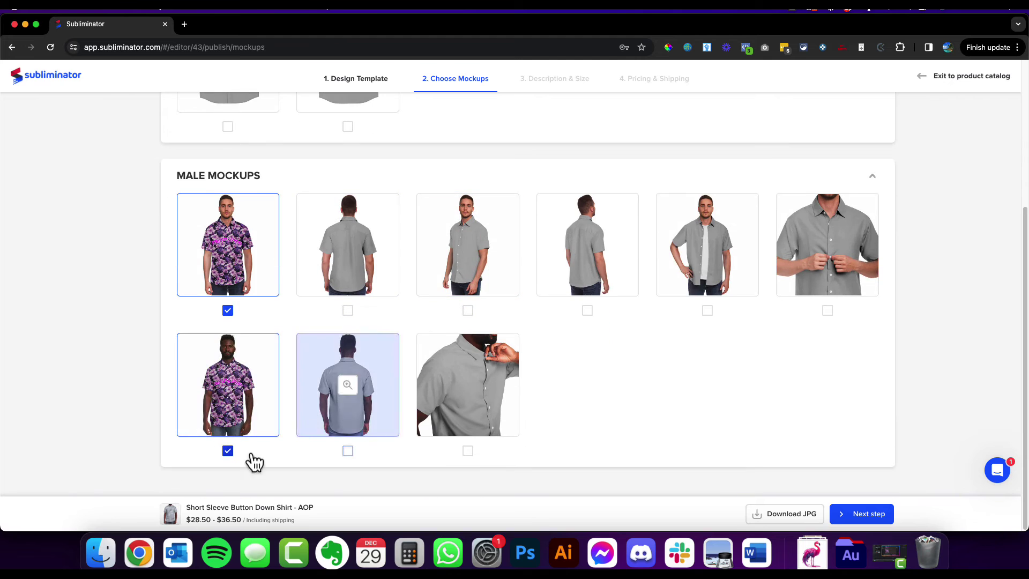
{"action": "left_click", "coordinate": [232, 399]}
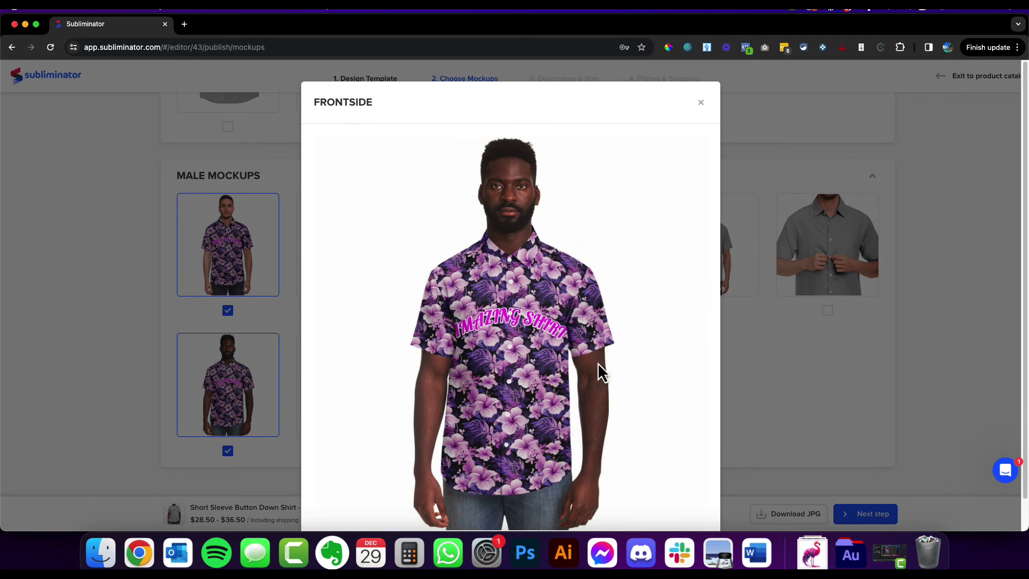
{"action": "left_click", "coordinate": [701, 103]}
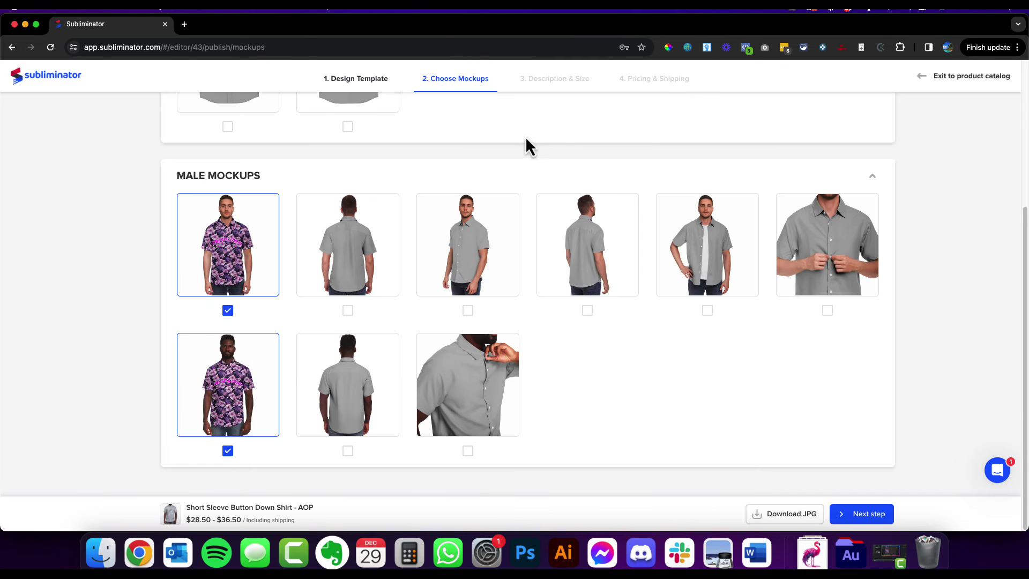
- Return to the design template, shrink the AMAZING SHIRT text to size 31 and reposition it on the chest between the armholes
{"action": "scroll", "coordinate": [479, 188], "scroll_direction": "up", "scroll_amount": 4}
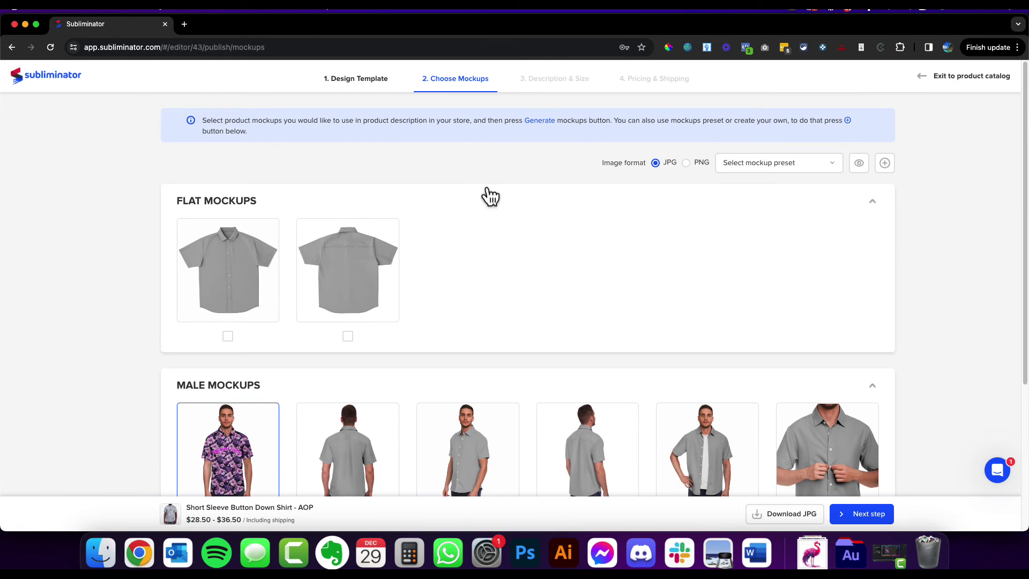
{"action": "left_click", "coordinate": [358, 80]}
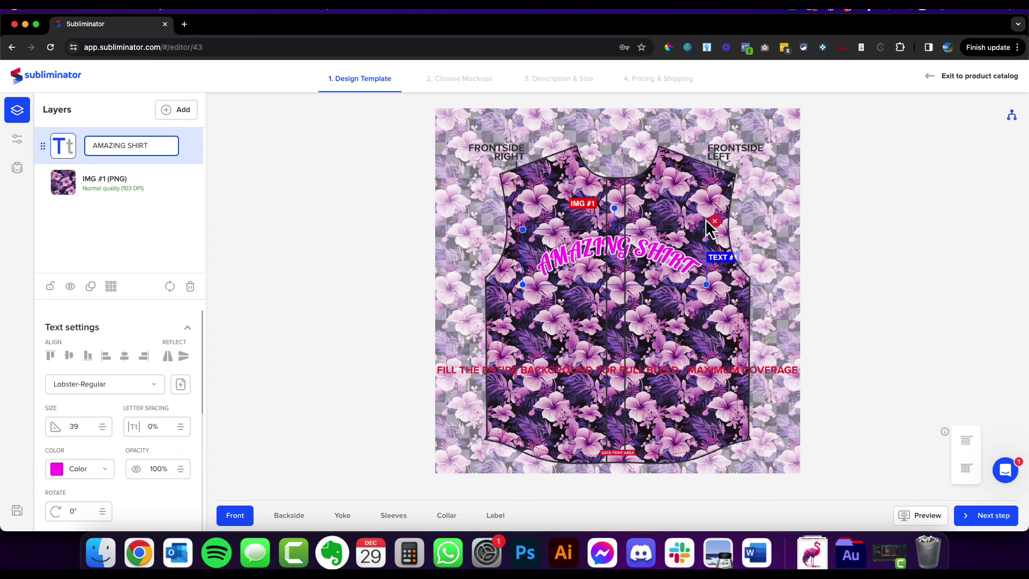
{"action": "left_click_drag", "start_coordinate": [522, 284], "coordinate": [558, 260]}
{"action": "mouse_move", "coordinate": [675, 247]}
{"action": "left_mouse_down"}
{"action": "mouse_move", "coordinate": [650, 251]}
{"action": "mouse_move", "coordinate": [656, 244]}
{"action": "left_mouse_up"}
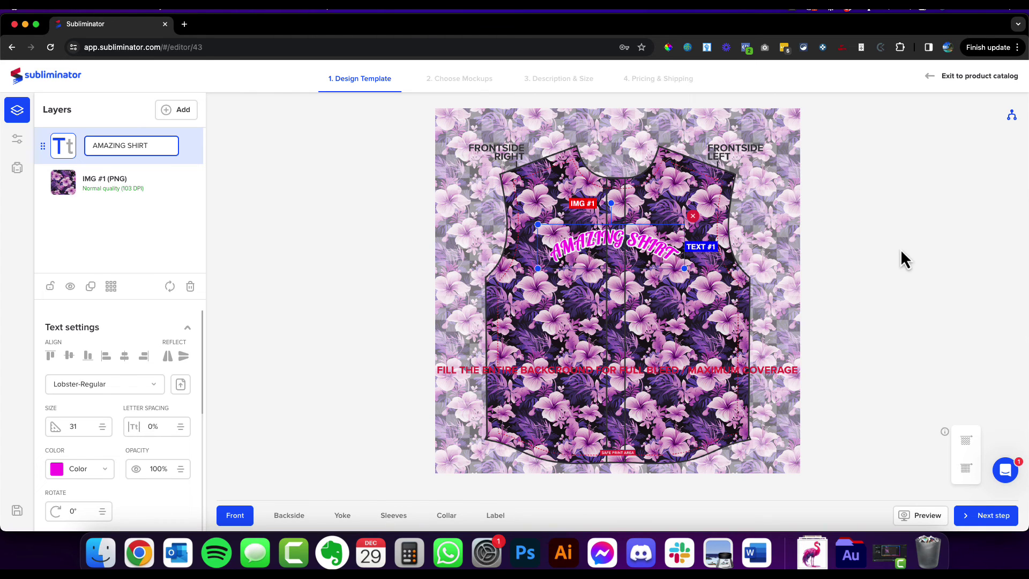
- Return to the mockup selection and regenerate both male front mockups with the resized text
{"action": "left_click", "coordinate": [985, 515]}
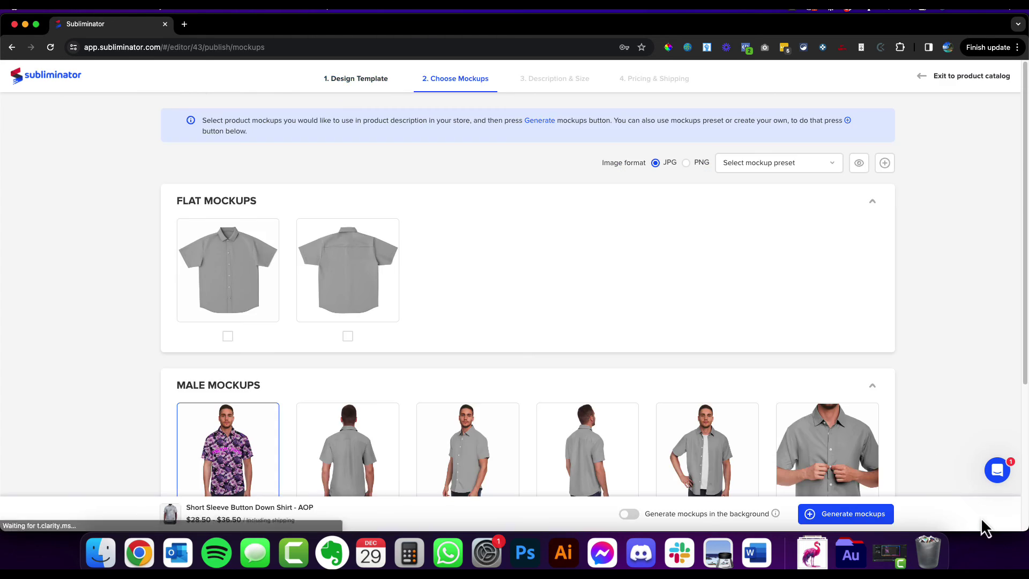
{"action": "left_click", "coordinate": [858, 519]}
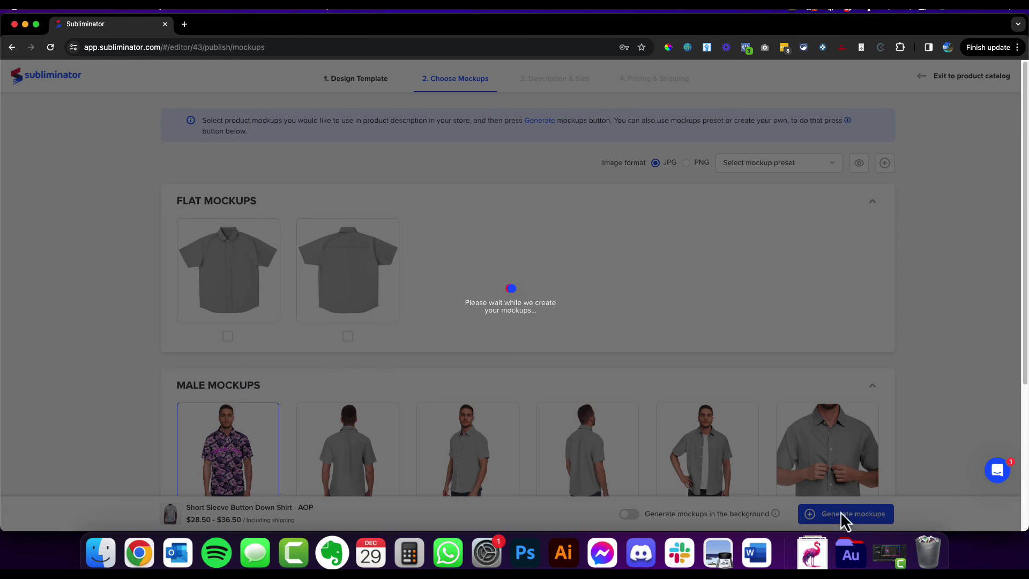
- Check the text placement on the first male model's enlarged front mockup and proceed to the product description and size stage
{"action": "scroll", "coordinate": [329, 355], "scroll_direction": "down", "scroll_amount": 4}
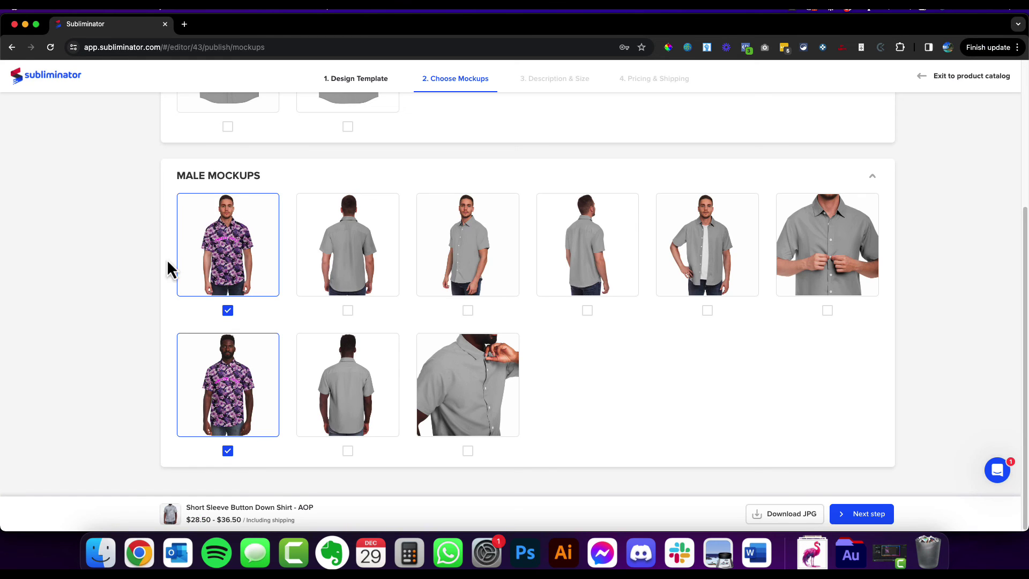
{"action": "left_click", "coordinate": [236, 254]}
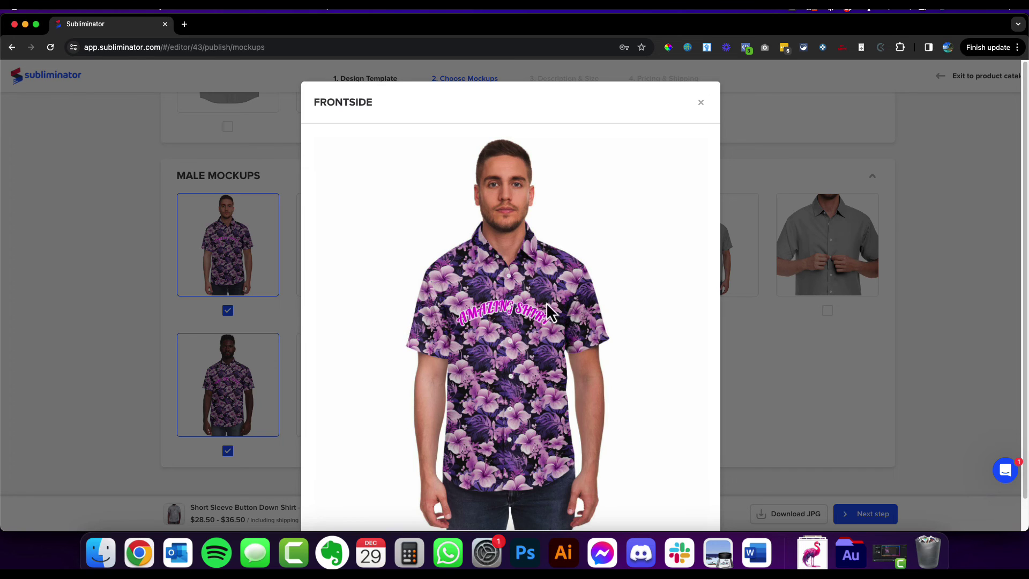
{"action": "scroll", "coordinate": [578, 321], "scroll_direction": "down", "scroll_amount": 1}
{"action": "scroll", "coordinate": [571, 317], "scroll_direction": "up", "scroll_amount": 1}
{"action": "left_click", "coordinate": [701, 103]}
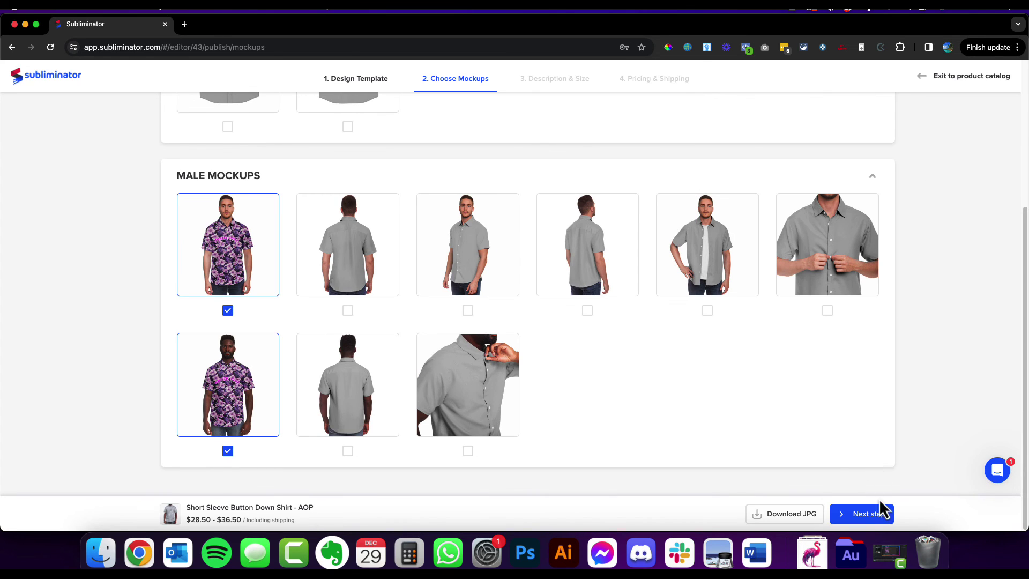
{"action": "left_click", "coordinate": [870, 516]}
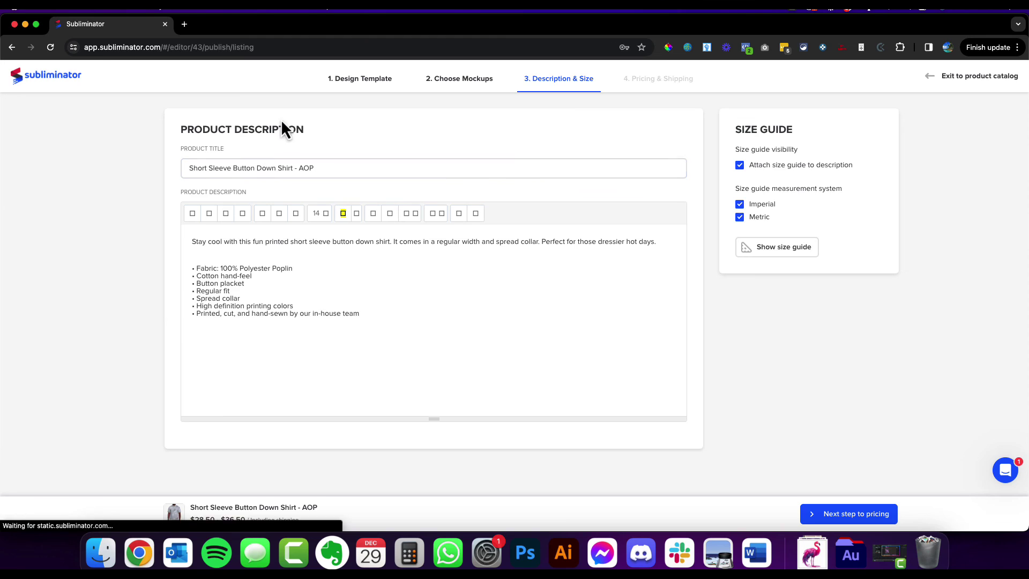